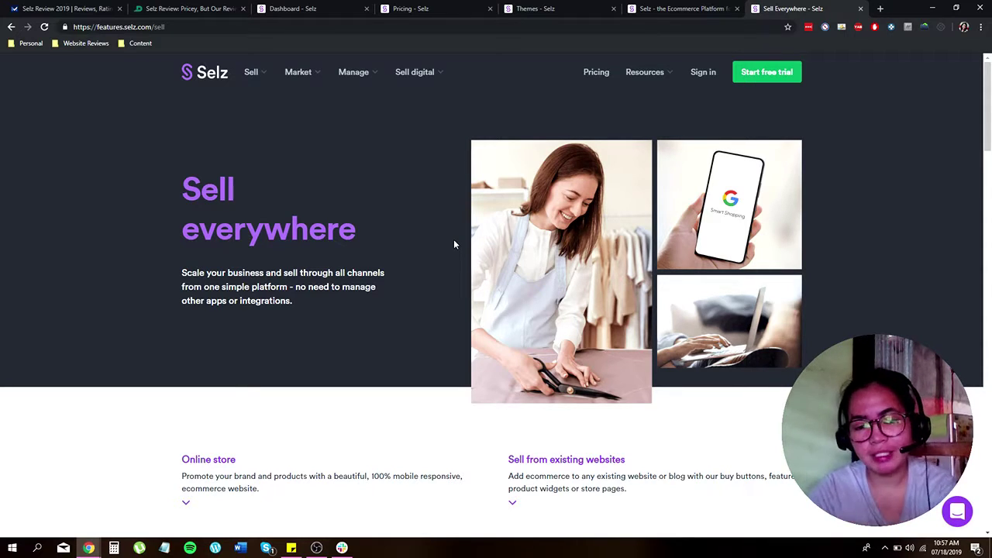
{"action": "scroll", "coordinate": [387, 317], "scroll_direction": "down", "scroll_amount": 3}
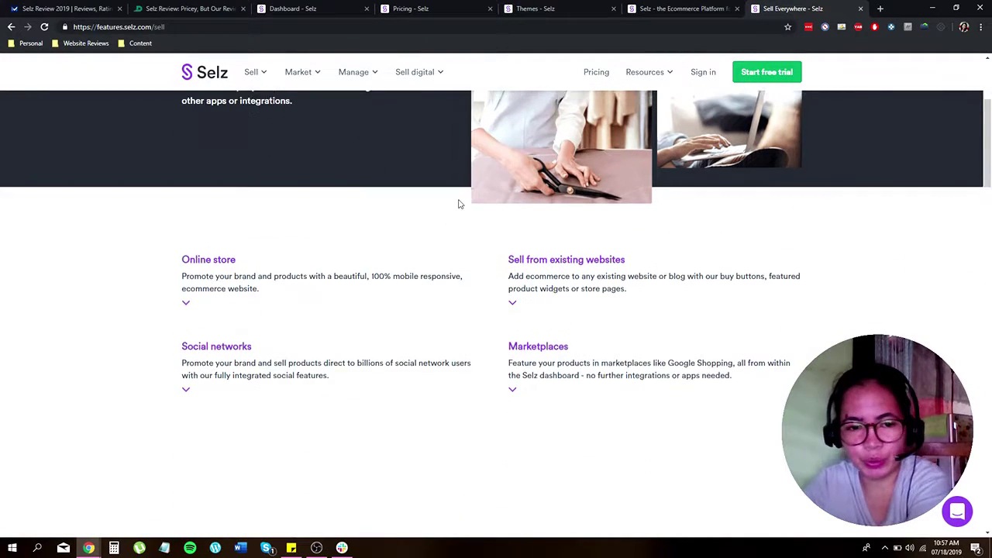
{"action": "scroll", "coordinate": [459, 203], "scroll_direction": "up", "scroll_amount": 1}
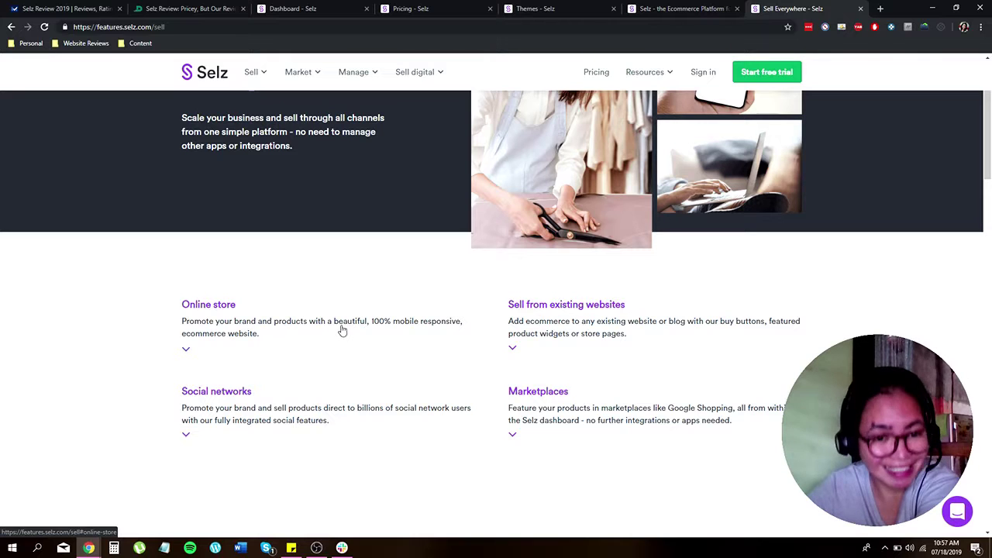
{"action": "scroll", "coordinate": [338, 339], "scroll_direction": "down", "scroll_amount": 1}
{"action": "scroll", "coordinate": [338, 339], "scroll_direction": "down", "scroll_amount": 1}
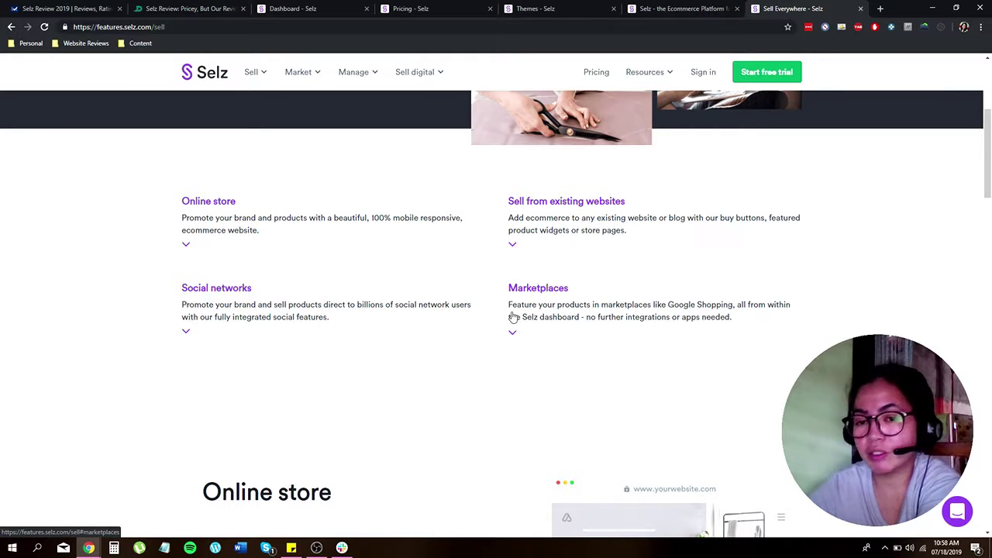
{"action": "scroll", "coordinate": [609, 262], "scroll_direction": "up", "scroll_amount": 1}
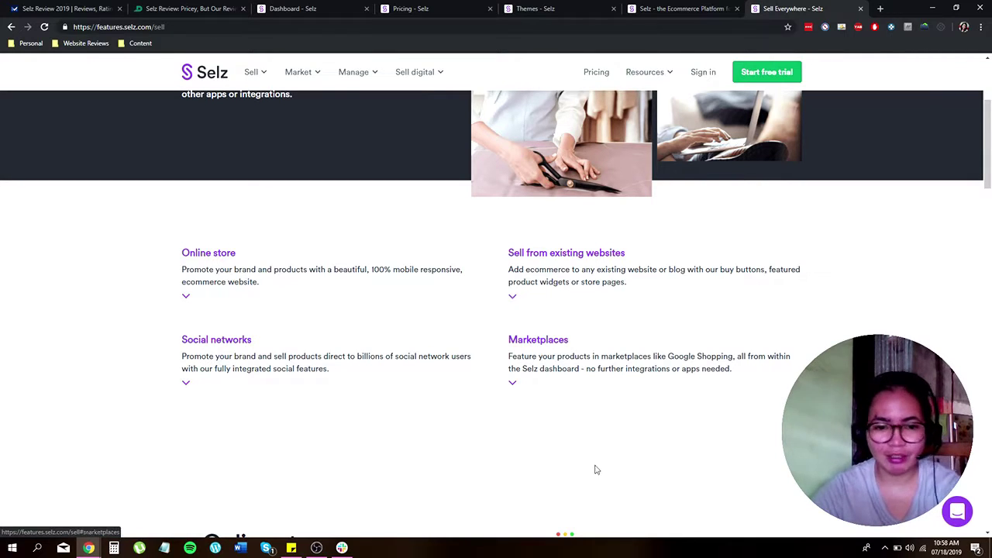
{"action": "left_click", "coordinate": [566, 9]}
Scroll through the grid of free store themes such as Label Boutique, then switch to the Pricing page.
{"action": "mouse_move", "coordinate": [571, 147]}
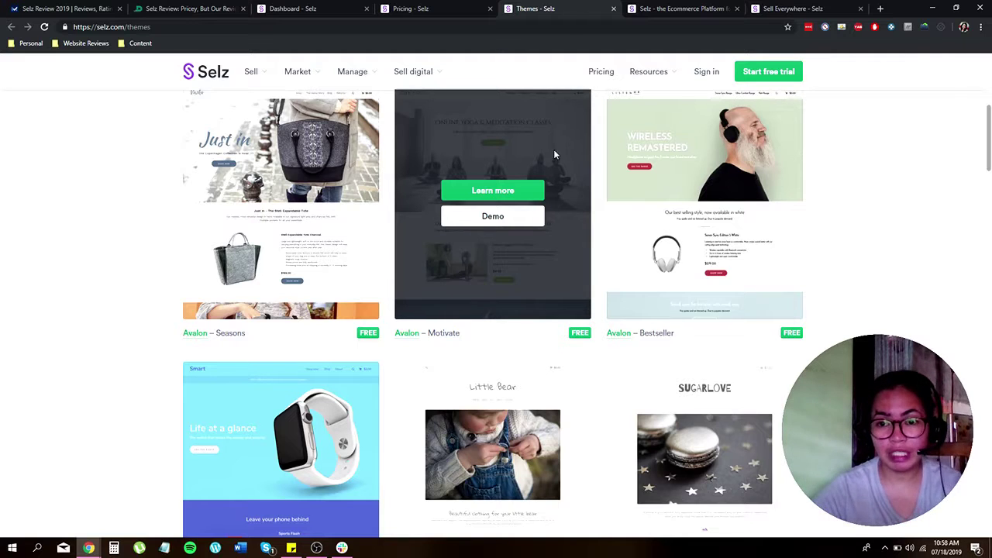
{"action": "scroll", "coordinate": [714, 229], "scroll_direction": "up", "scroll_amount": 1}
{"action": "scroll", "coordinate": [714, 229], "scroll_direction": "up", "scroll_amount": 3}
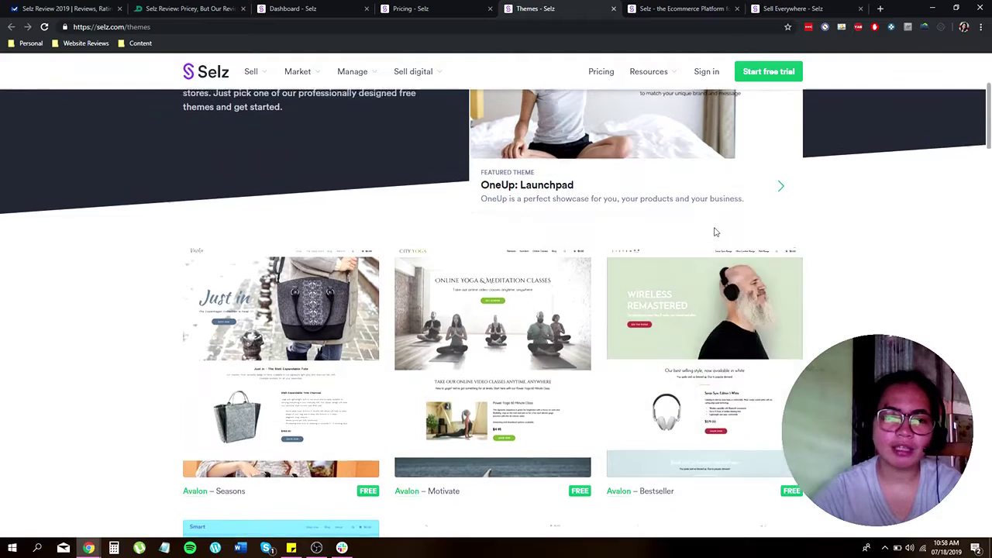
{"action": "scroll", "coordinate": [716, 233], "scroll_direction": "down", "scroll_amount": 1}
{"action": "scroll", "coordinate": [716, 233], "scroll_direction": "down", "scroll_amount": 7}
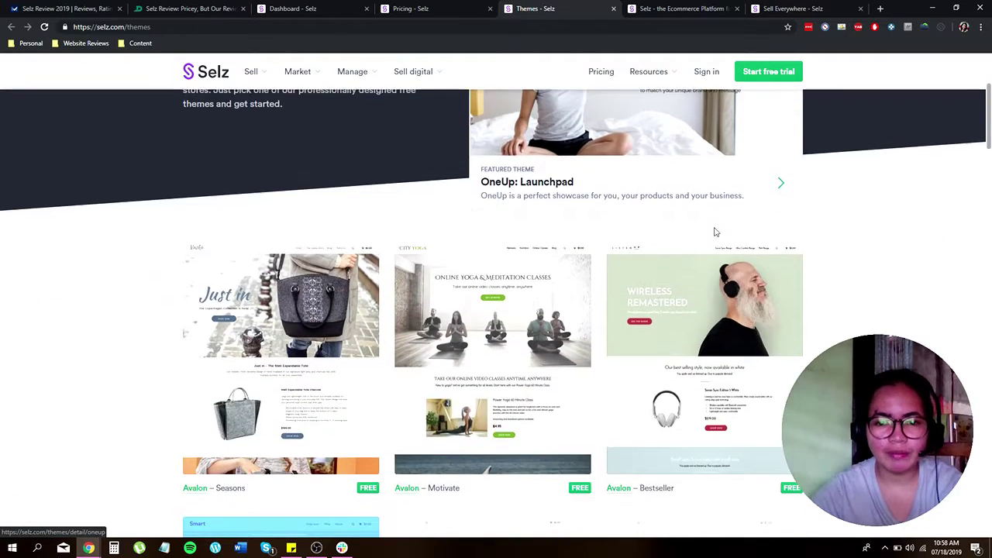
{"action": "scroll", "coordinate": [822, 297], "scroll_direction": "down", "scroll_amount": 6}
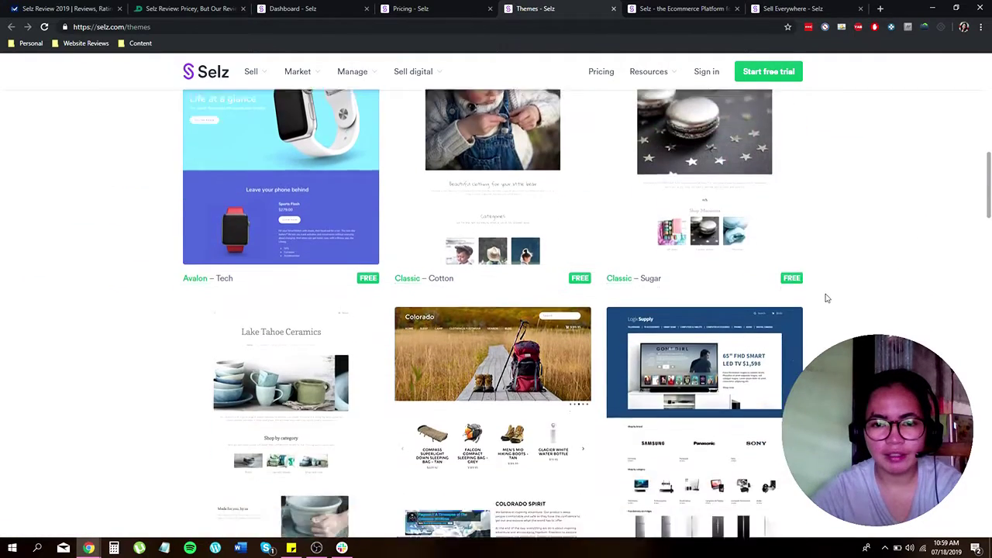
{"action": "scroll", "coordinate": [822, 298], "scroll_direction": "down", "scroll_amount": 7}
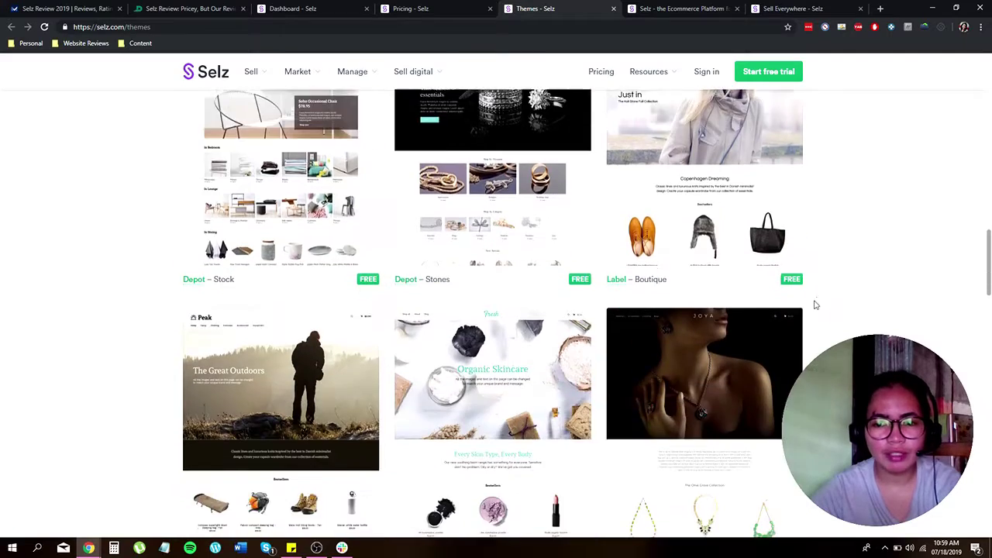
{"action": "scroll", "coordinate": [814, 299], "scroll_direction": "down", "scroll_amount": 4}
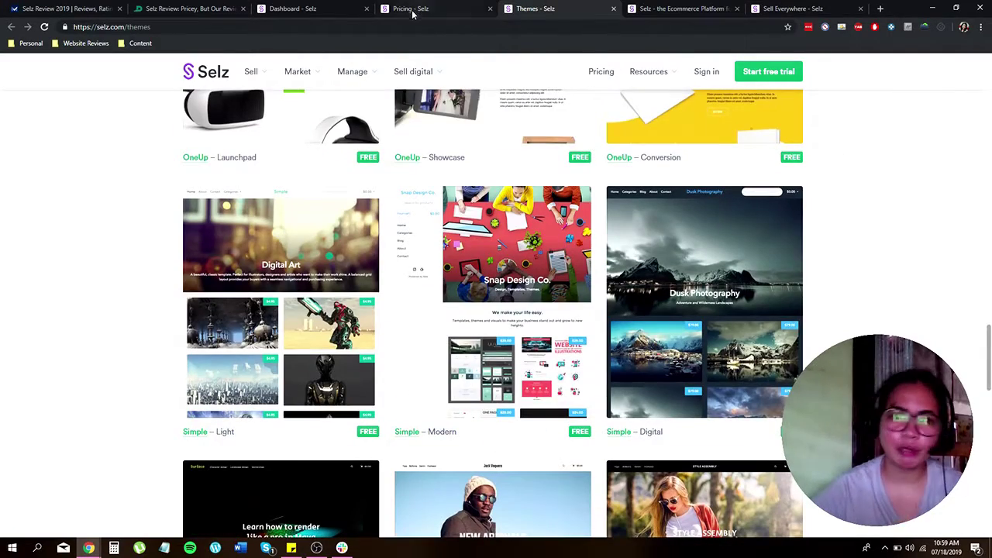
{"action": "left_click", "coordinate": [412, 9]}
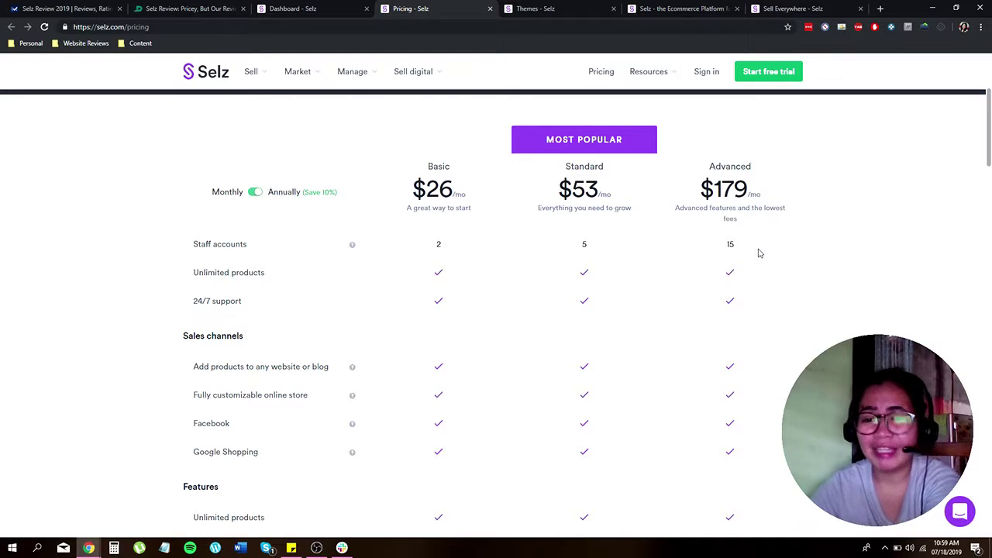
Scroll the plan comparison table to compare Basic, Standard and Advanced features, such as staff accounts.
{"action": "scroll", "coordinate": [781, 266], "scroll_direction": "down", "scroll_amount": 2}
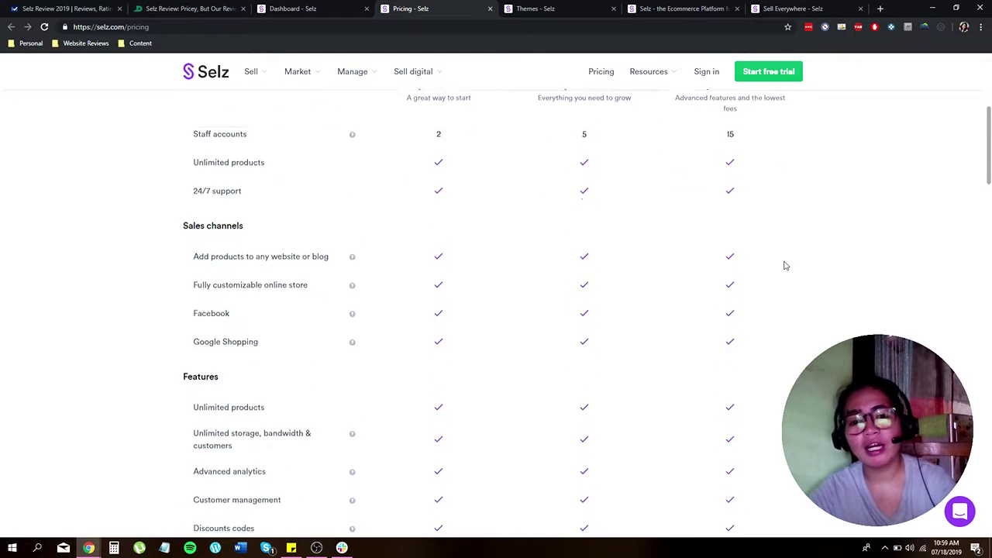
{"action": "scroll", "coordinate": [785, 266], "scroll_direction": "down", "scroll_amount": 3}
{"action": "scroll", "coordinate": [785, 263], "scroll_direction": "down", "scroll_amount": 10}
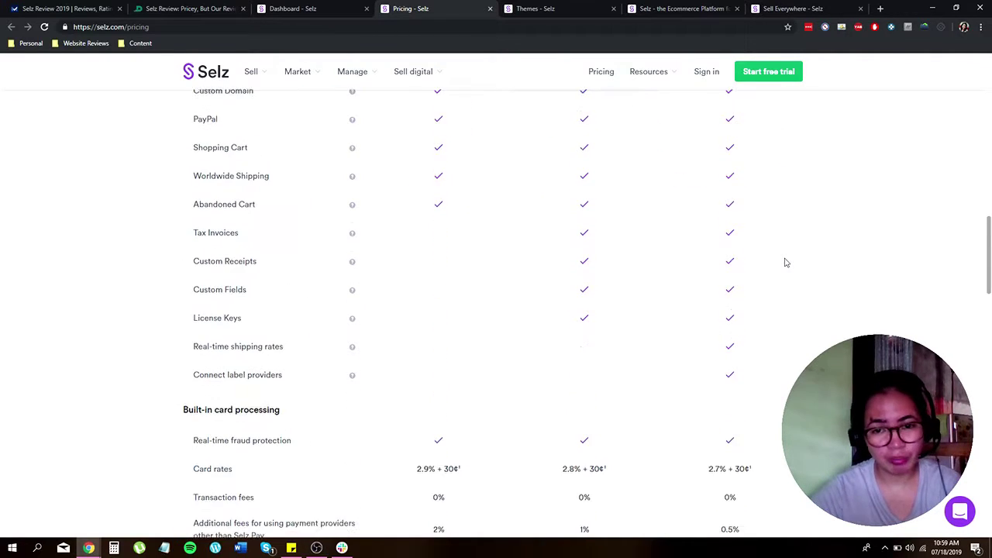
{"action": "scroll", "coordinate": [787, 258], "scroll_direction": "up", "scroll_amount": 9}
{"action": "scroll", "coordinate": [785, 256], "scroll_direction": "up", "scroll_amount": 5}
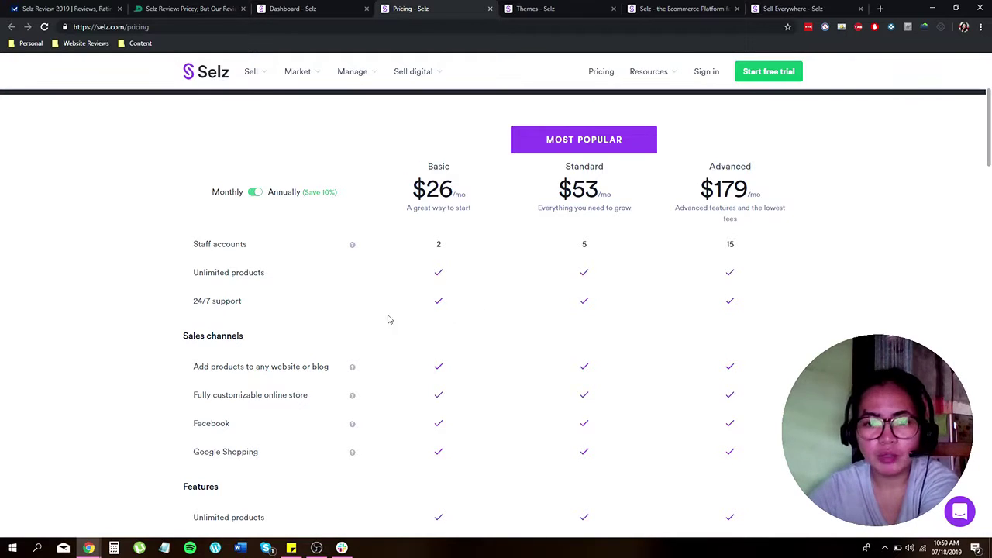
{"action": "scroll", "coordinate": [443, 311], "scroll_direction": "down", "scroll_amount": 2}
{"action": "scroll", "coordinate": [456, 313], "scroll_direction": "down", "scroll_amount": 2}
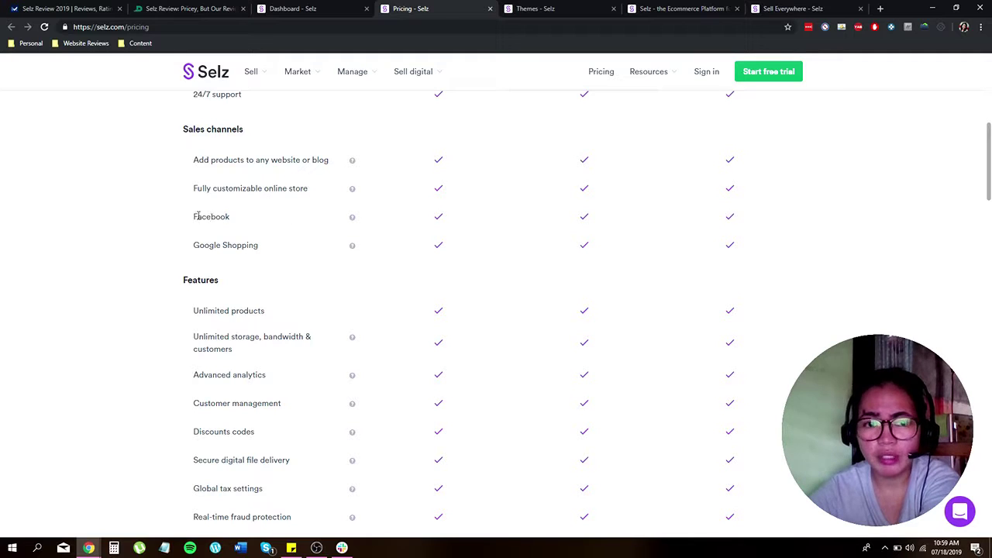
{"action": "scroll", "coordinate": [317, 237], "scroll_direction": "down", "scroll_amount": 1}
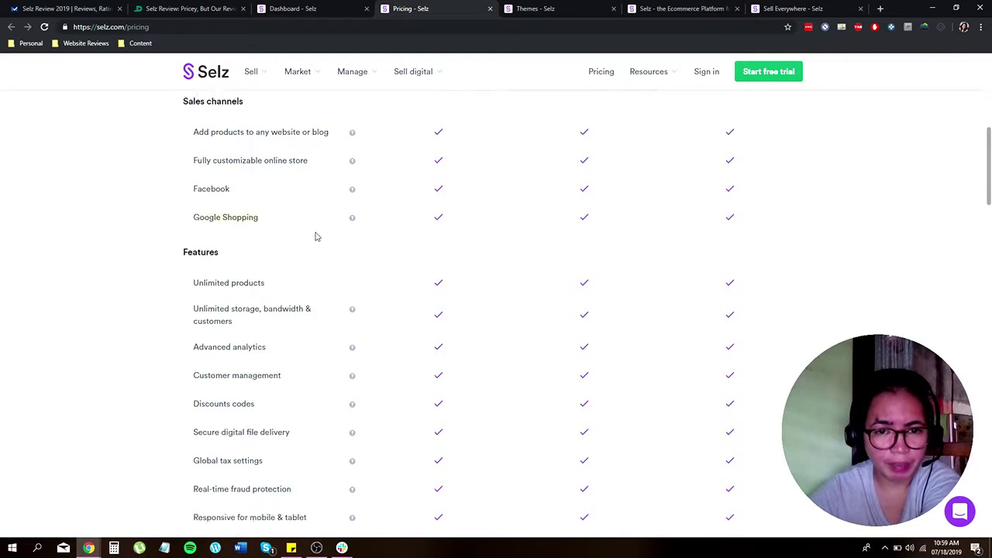
{"action": "scroll", "coordinate": [316, 236], "scroll_direction": "down", "scroll_amount": 3}
{"action": "scroll", "coordinate": [410, 192], "scroll_direction": "up", "scroll_amount": 1}
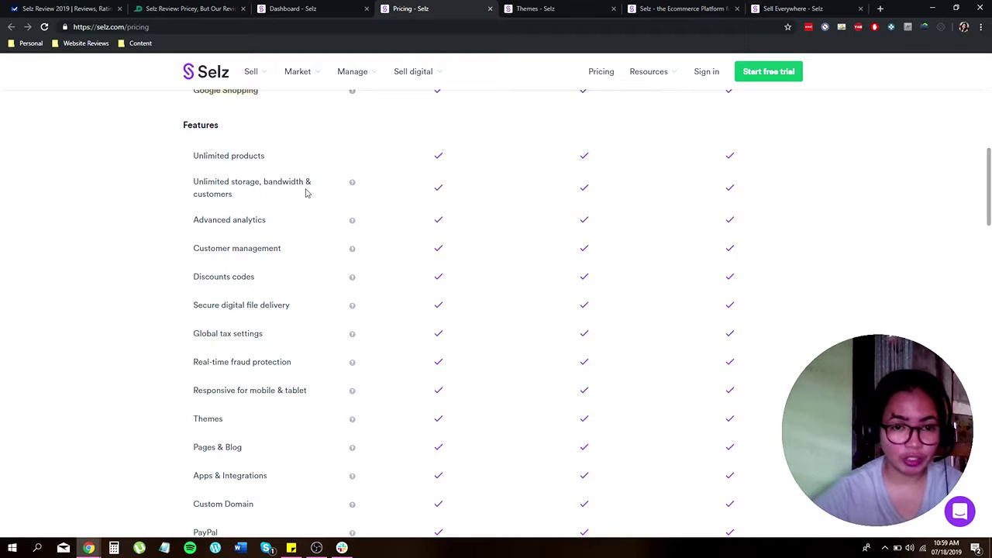
{"action": "scroll", "coordinate": [284, 248], "scroll_direction": "down", "scroll_amount": 1}
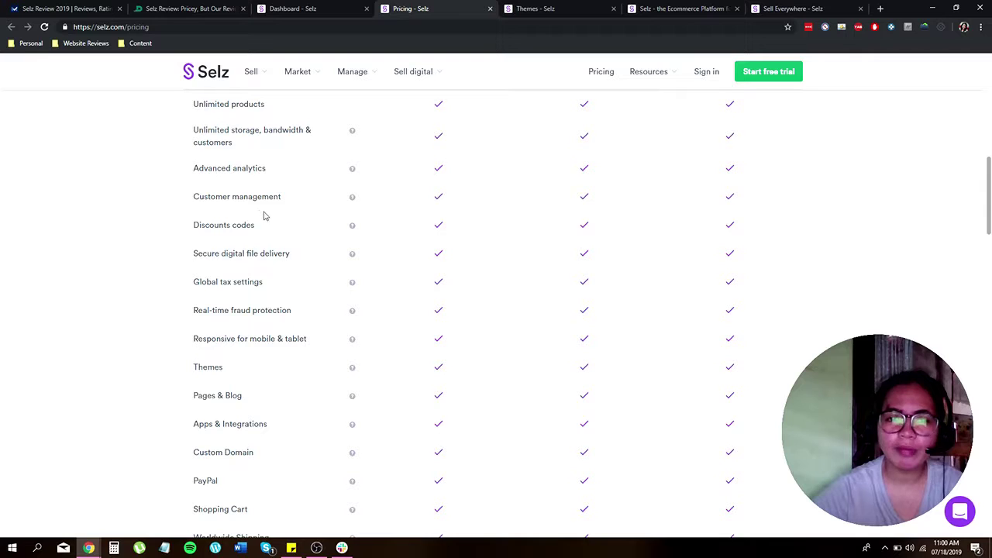
{"action": "scroll", "coordinate": [249, 243], "scroll_direction": "down", "scroll_amount": 1}
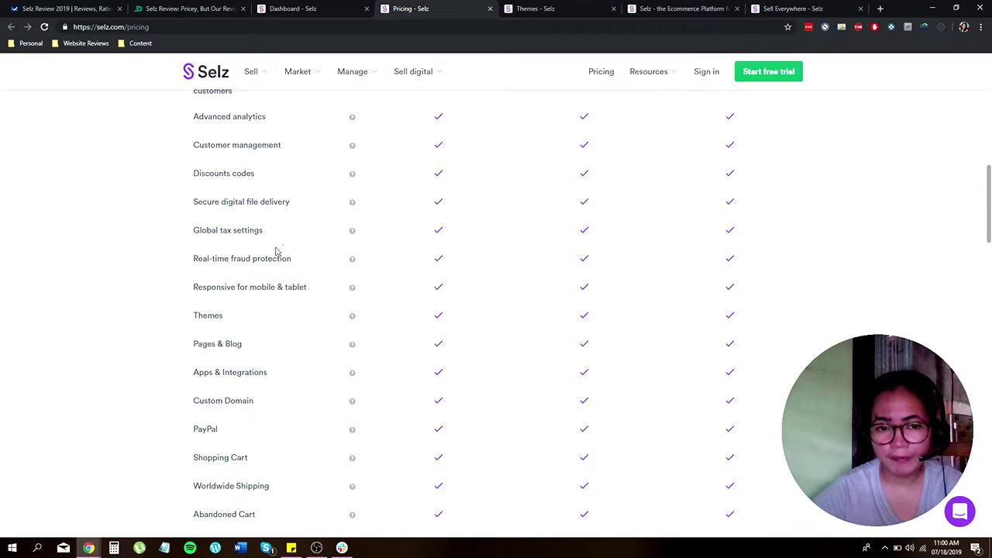
{"action": "scroll", "coordinate": [257, 264], "scroll_direction": "down", "scroll_amount": 1}
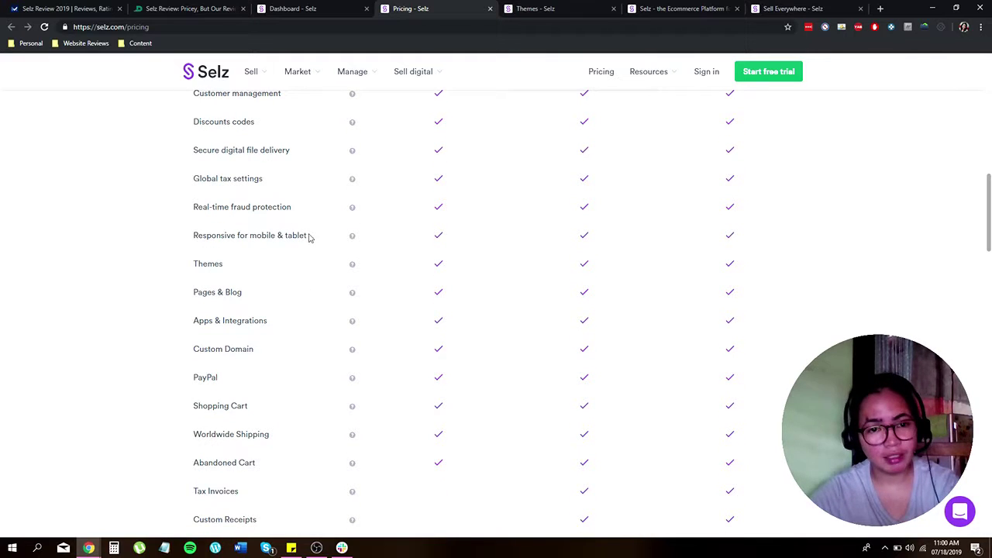
{"action": "scroll", "coordinate": [313, 239], "scroll_direction": "down", "scroll_amount": 3}
{"action": "scroll", "coordinate": [315, 239], "scroll_direction": "up", "scroll_amount": 1}
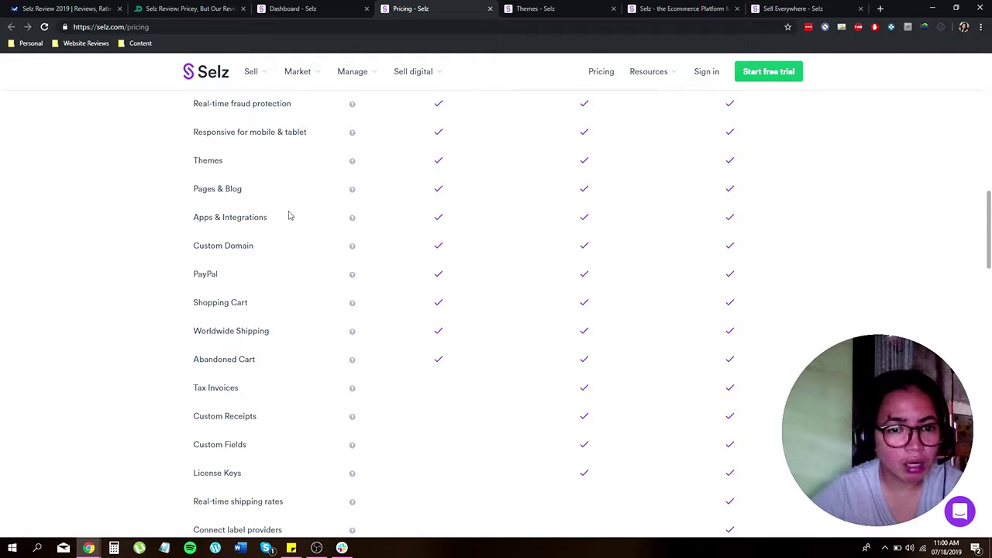
{"action": "scroll", "coordinate": [293, 235], "scroll_direction": "down", "scroll_amount": 2}
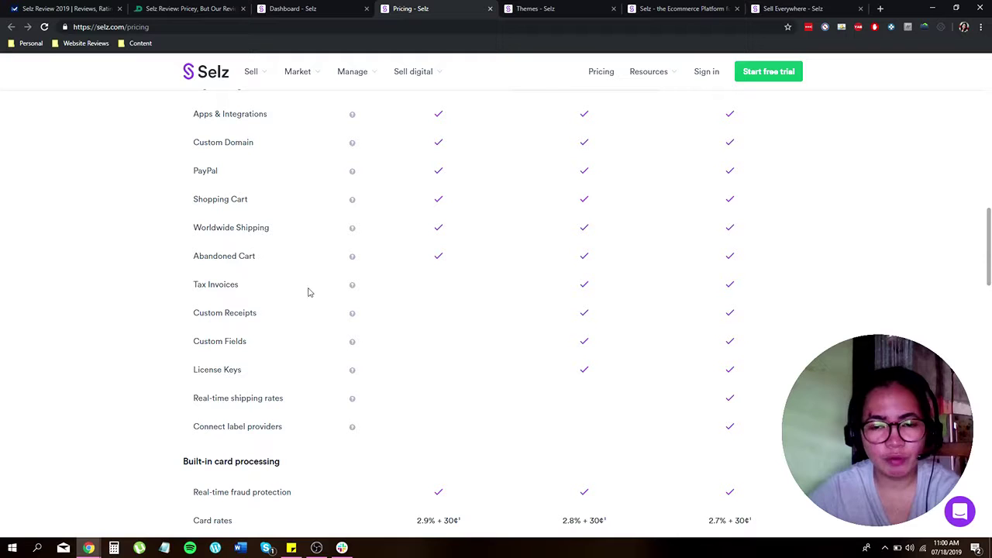
{"action": "scroll", "coordinate": [413, 276], "scroll_direction": "up", "scroll_amount": 8}
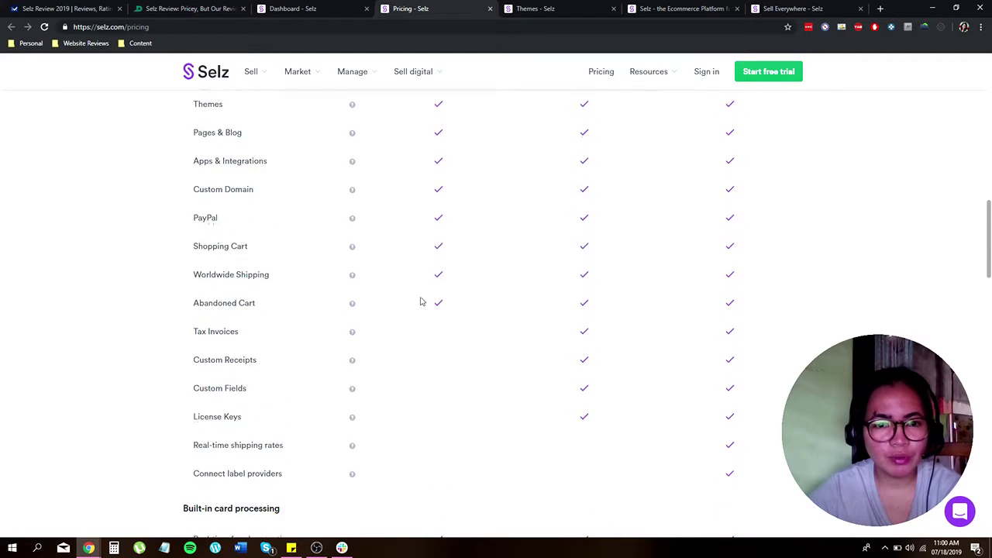
{"action": "scroll", "coordinate": [434, 301], "scroll_direction": "up", "scroll_amount": 5}
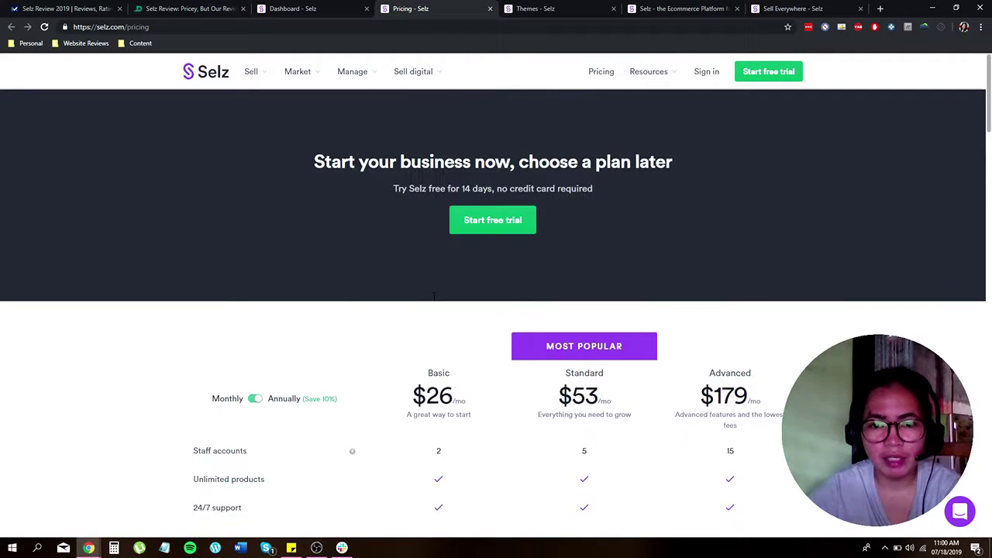
{"action": "scroll", "coordinate": [434, 301], "scroll_direction": "down", "scroll_amount": 8}
{"action": "scroll", "coordinate": [508, 270], "scroll_direction": "down", "scroll_amount": 7}
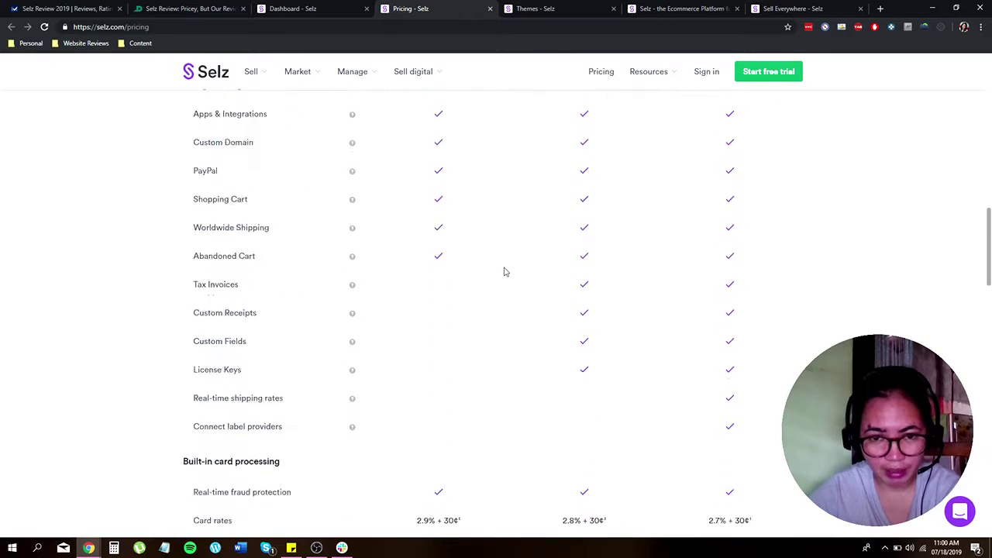
{"action": "scroll", "coordinate": [504, 271], "scroll_direction": "up", "scroll_amount": 10}
{"action": "scroll", "coordinate": [504, 270], "scroll_direction": "up", "scroll_amount": 4}
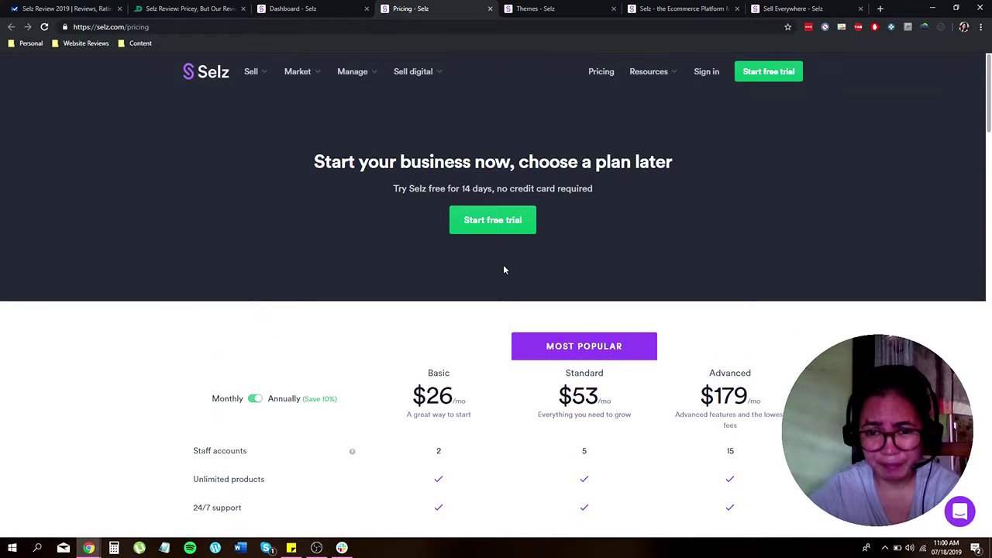
{"action": "scroll", "coordinate": [504, 264], "scroll_direction": "down", "scroll_amount": 10}
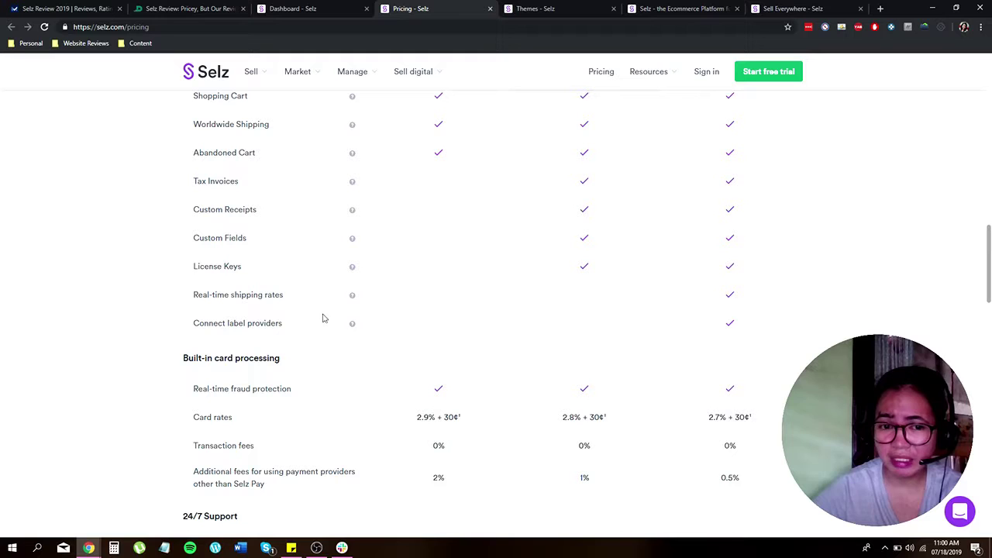
{"action": "scroll", "coordinate": [390, 338], "scroll_direction": "down", "scroll_amount": 1}
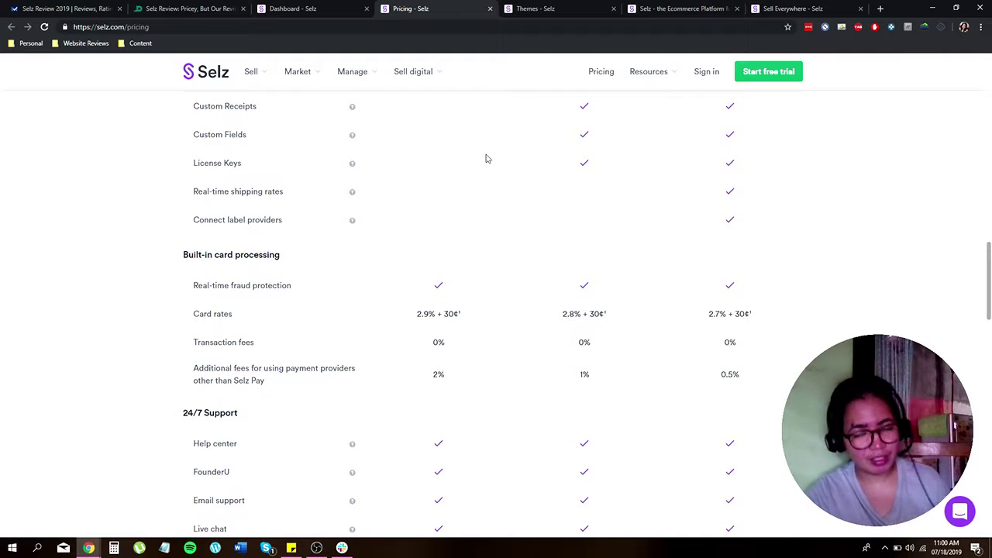
{"action": "scroll", "coordinate": [442, 225], "scroll_direction": "down", "scroll_amount": 1}
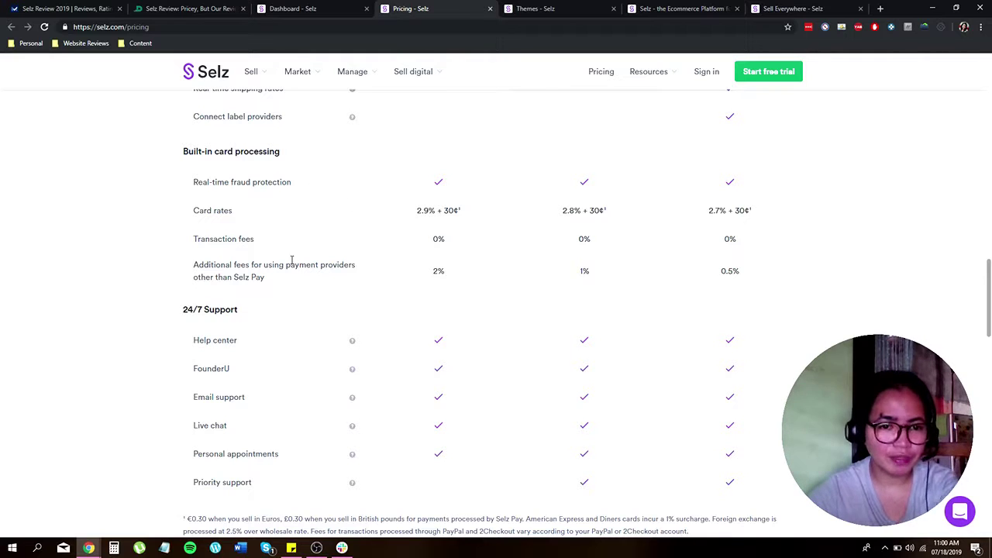
{"action": "scroll", "coordinate": [292, 260], "scroll_direction": "down", "scroll_amount": 1}
{"action": "scroll", "coordinate": [313, 248], "scroll_direction": "down", "scroll_amount": 2}
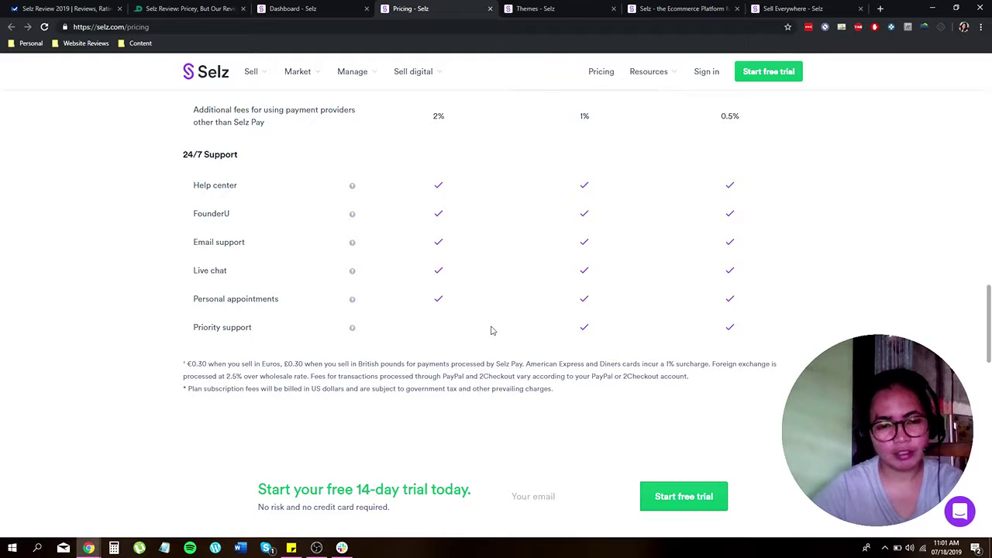
{"action": "left_click", "coordinate": [316, 11]}
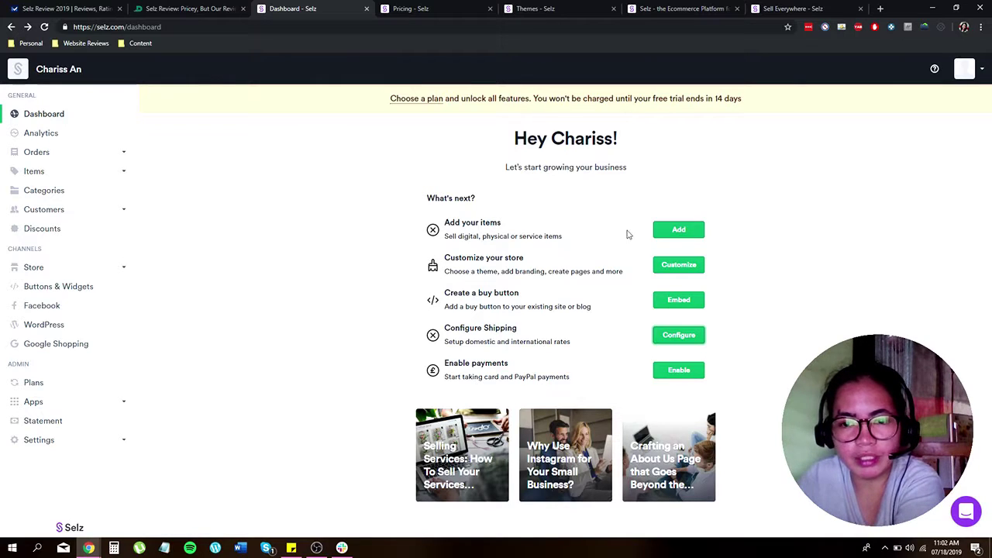
Go from the 'Add your items' checklist entry to the Items page and start a new item.
{"action": "left_click", "coordinate": [676, 234]}
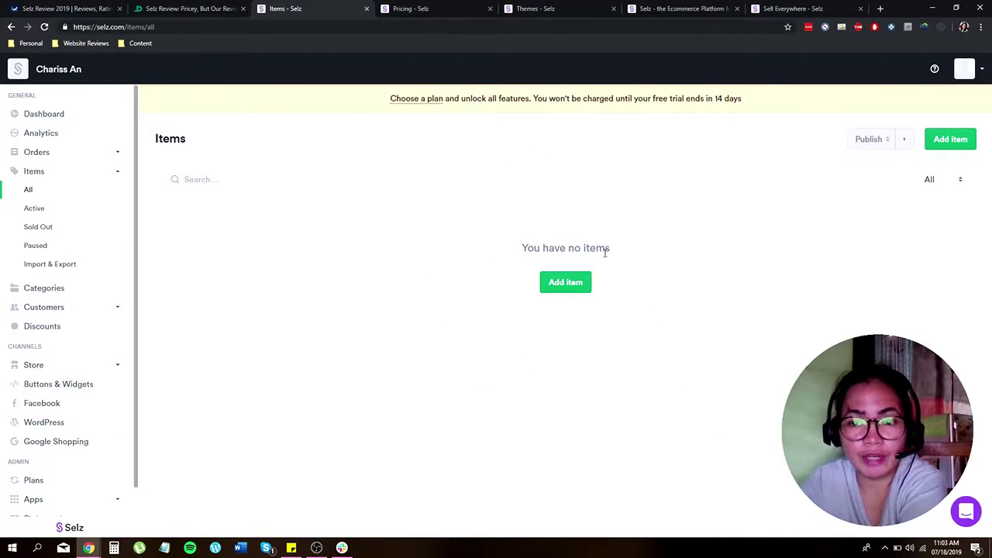
{"action": "left_click", "coordinate": [575, 285]}
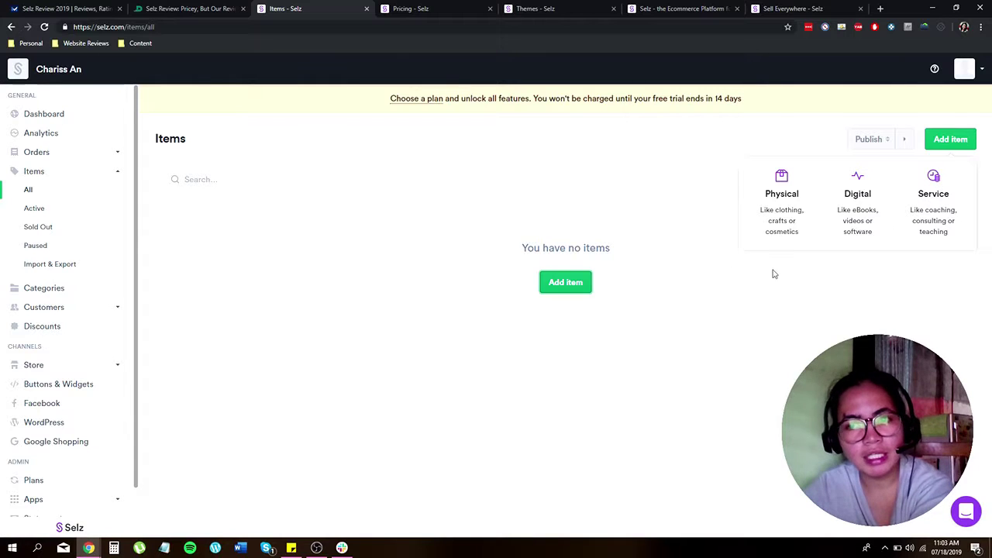
{"action": "left_click", "coordinate": [576, 286]}
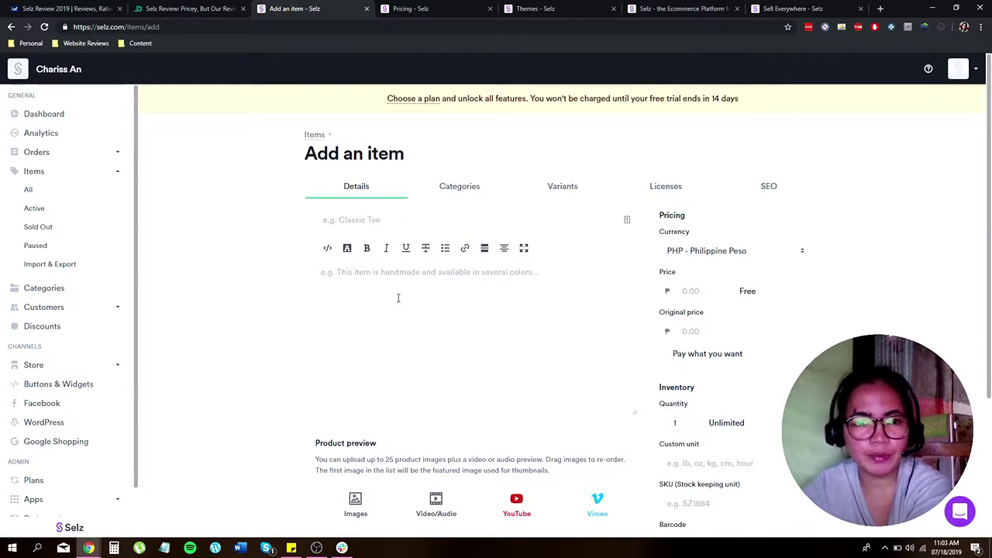
Start the item name with 'De' in the Add an item form.
{"action": "left_click", "coordinate": [378, 222]}
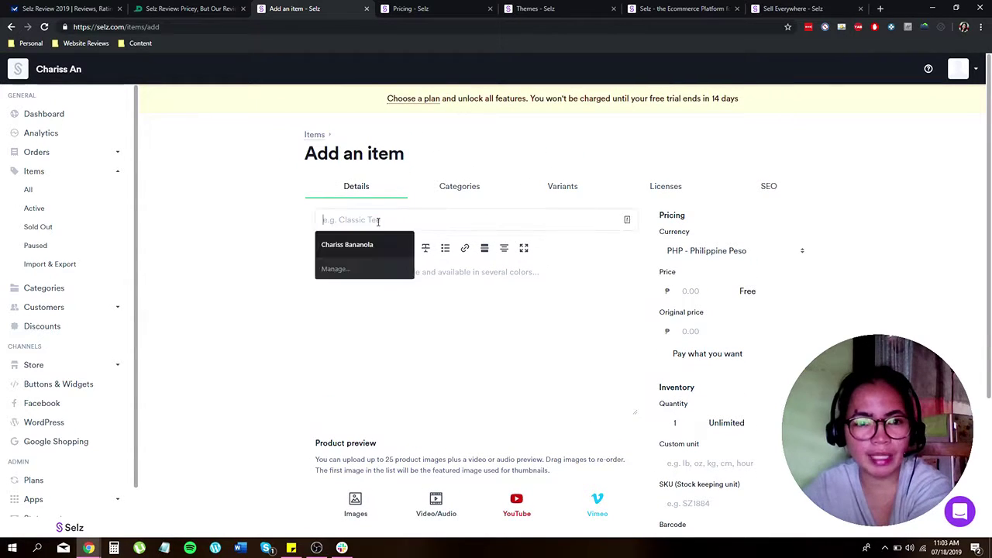
{"action": "left_click", "coordinate": [403, 306]}
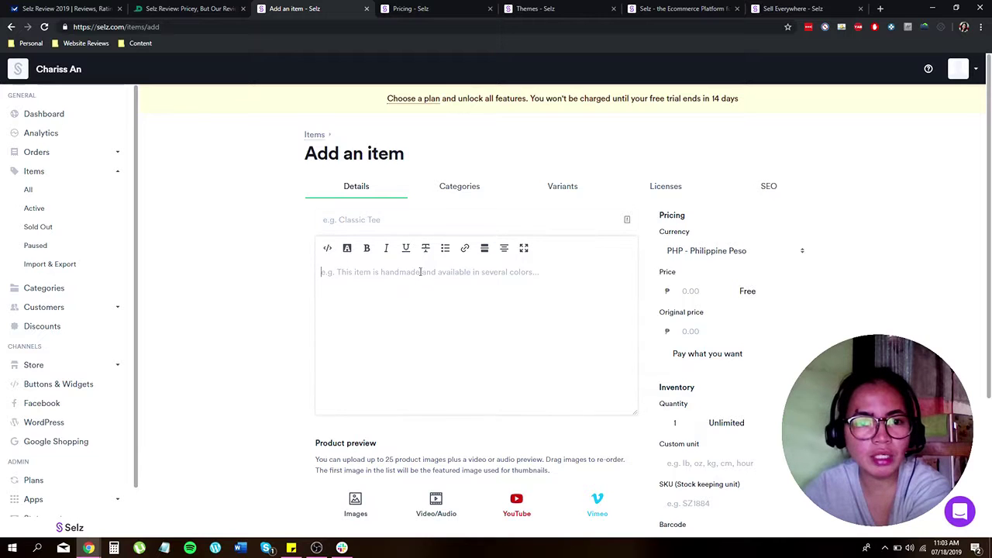
{"action": "left_click", "coordinate": [390, 222]}
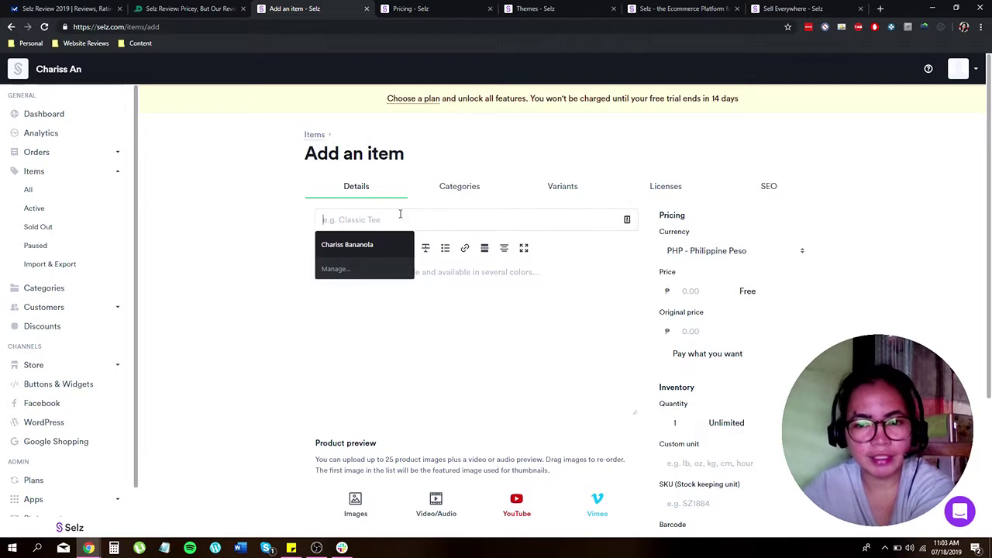
{"action": "left_click", "coordinate": [411, 295]}
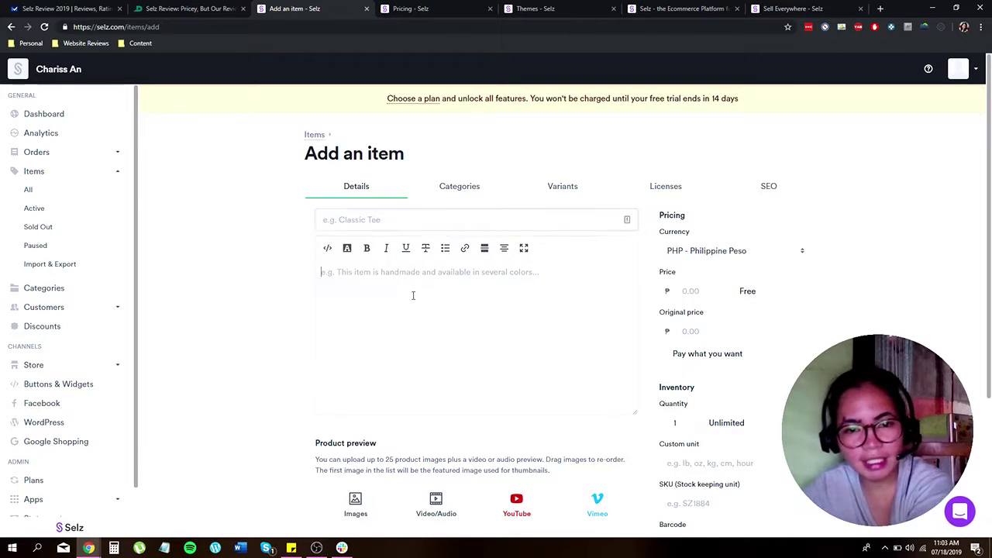
{"action": "left_click", "coordinate": [403, 222]}
{"action": "type", "text": "Demo Shirts"}
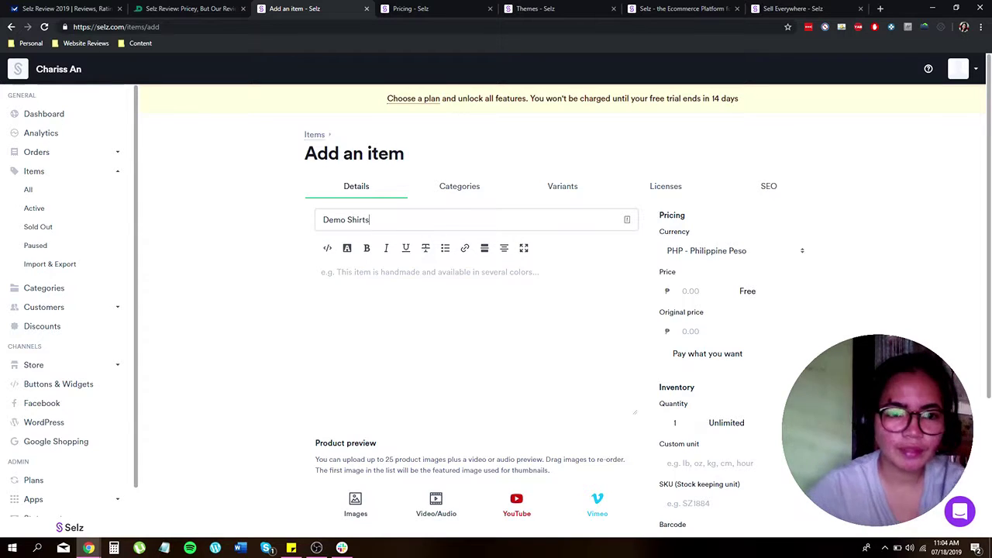
Write the item description, correcting typos until it begins with 'Thi'.
{"action": "left_click", "coordinate": [417, 296]}
{"action": "scroll", "coordinate": [460, 260], "scroll_direction": "down", "scroll_amount": 1}
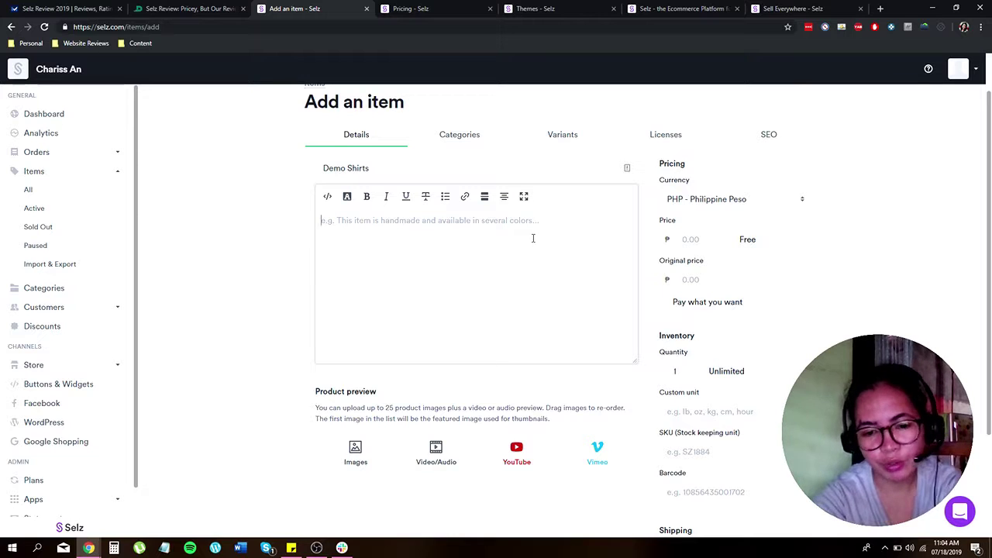
{"action": "type", "text": "De"}
{"action": "key", "text": "BackSpace"}
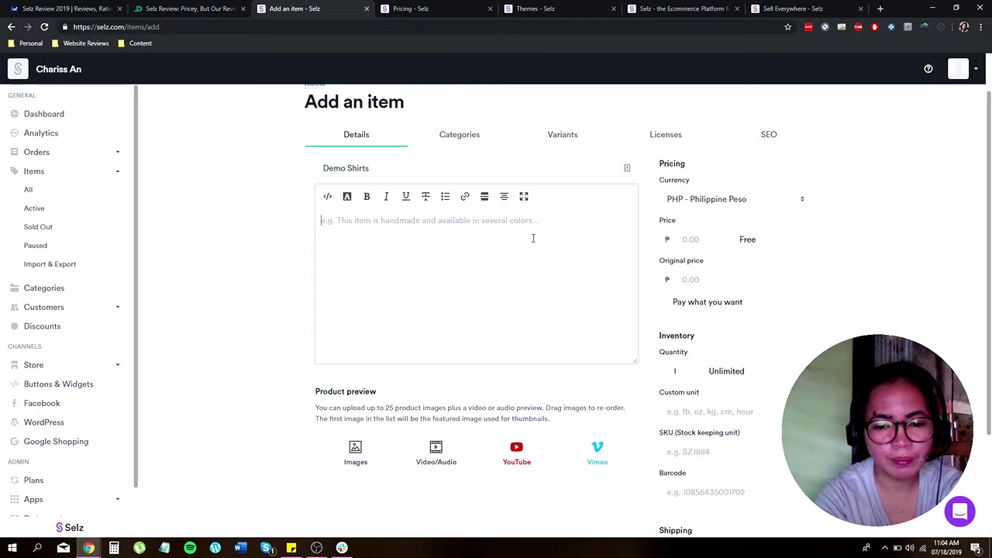
{"action": "type", "text": "Pro"}
{"action": "key", "text": "BackSpace"}
{"action": "key", "text": "BackSpace"}
{"action": "key", "text": "BackSpace"}
{"action": "type", "text": "Av"}
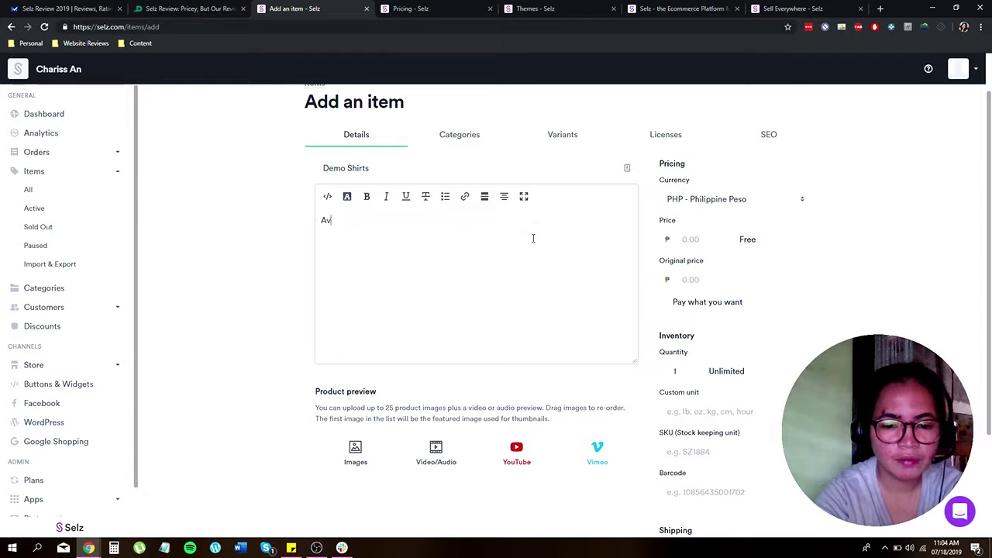
{"action": "key", "text": "BackSpace"}
{"action": "key", "text": "BackSpace"}
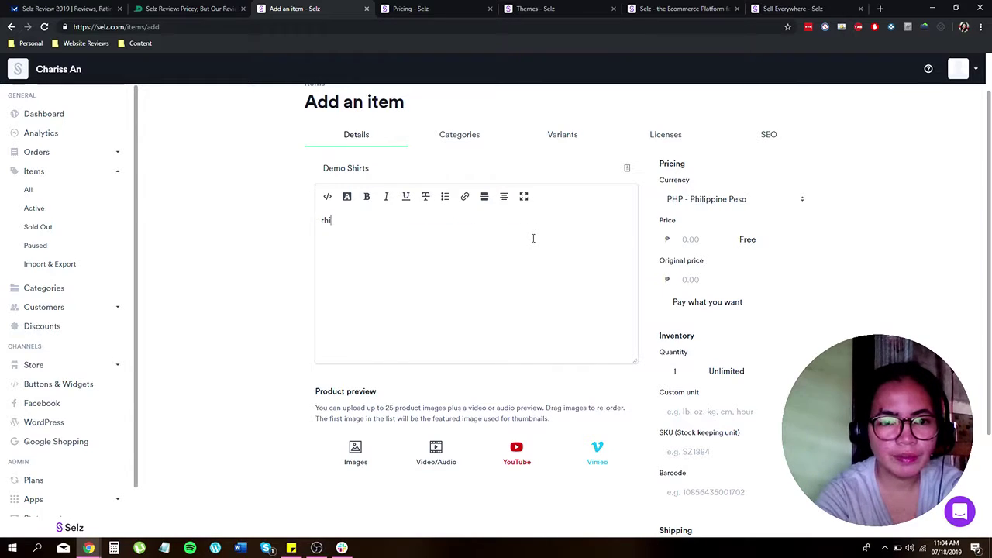
{"action": "key", "text": "BackSpace"}
{"action": "type", "text": "This cool shirts ....."}
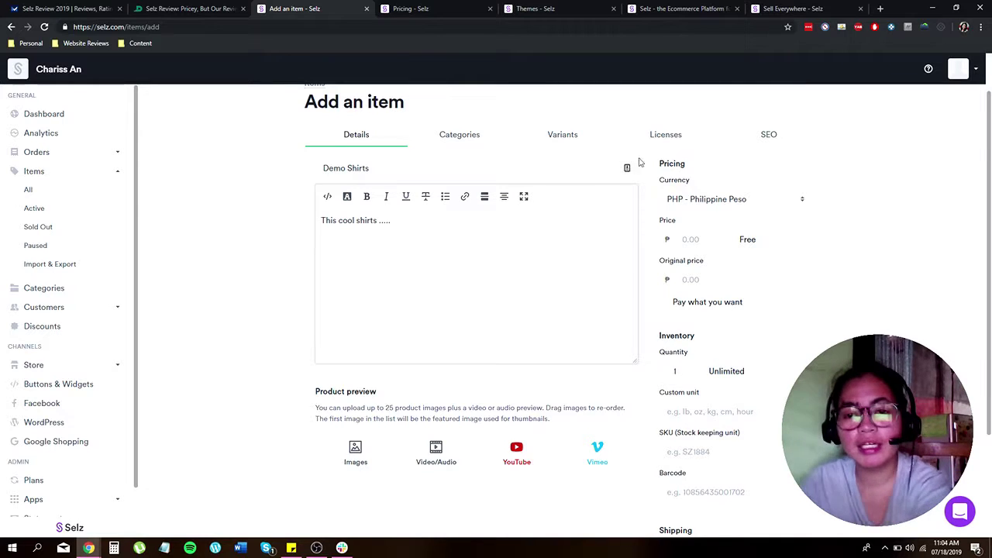
Look through the currency list and keep PHP - Philippine Peso.
{"action": "left_click", "coordinate": [720, 200]}
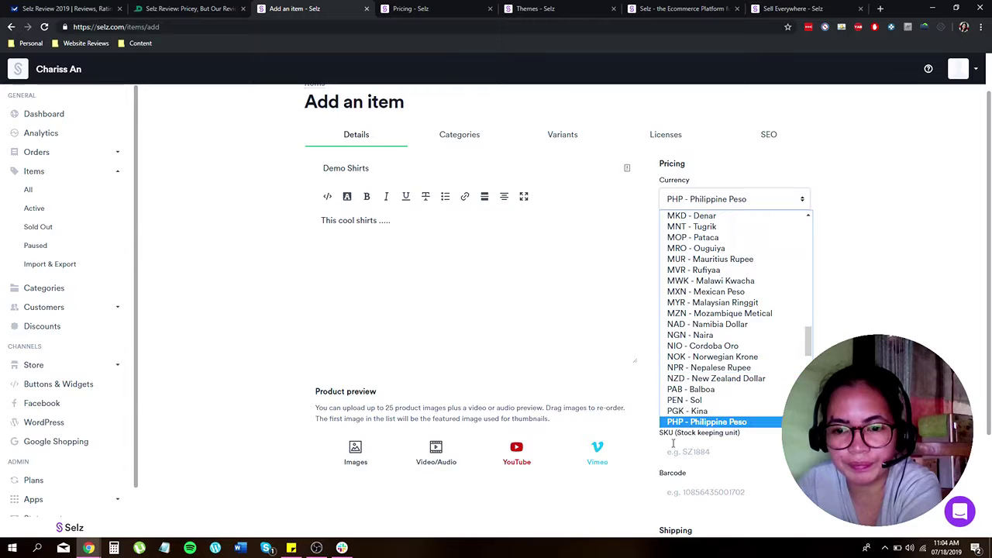
{"action": "scroll", "coordinate": [696, 423], "scroll_direction": "down", "scroll_amount": 2}
{"action": "scroll", "coordinate": [702, 372], "scroll_direction": "down", "scroll_amount": 4}
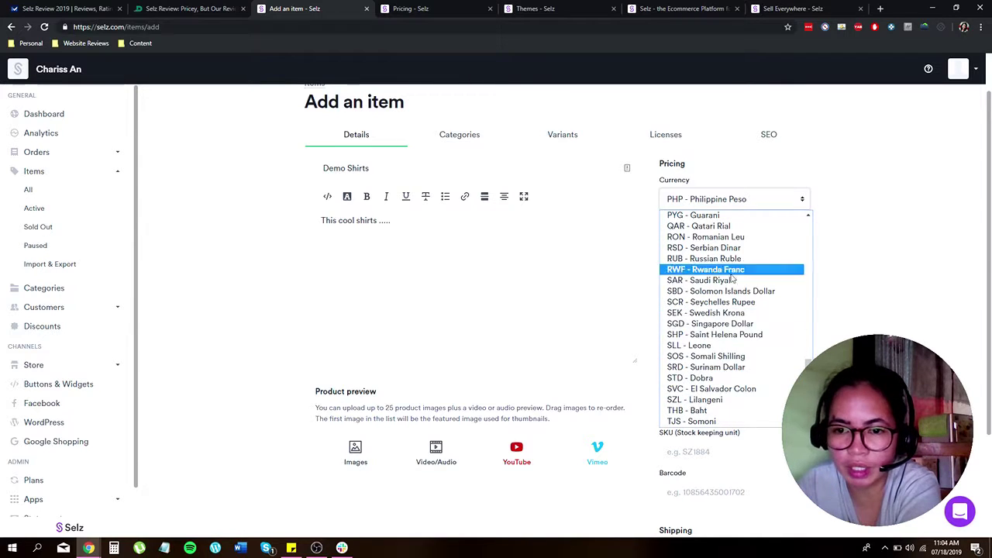
{"action": "scroll", "coordinate": [710, 349], "scroll_direction": "down", "scroll_amount": 4}
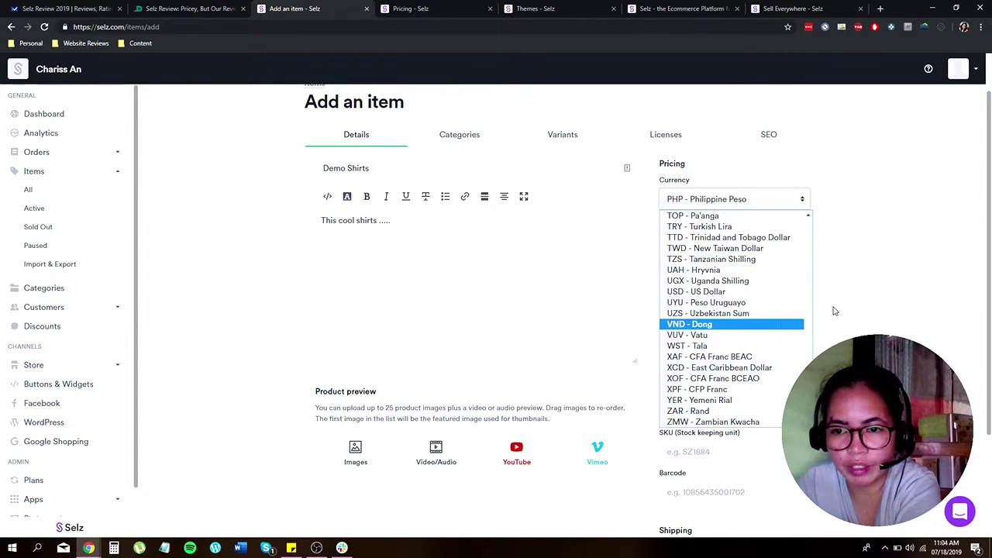
{"action": "scroll", "coordinate": [782, 240], "scroll_direction": "up", "scroll_amount": 1}
{"action": "left_click", "coordinate": [779, 192]}
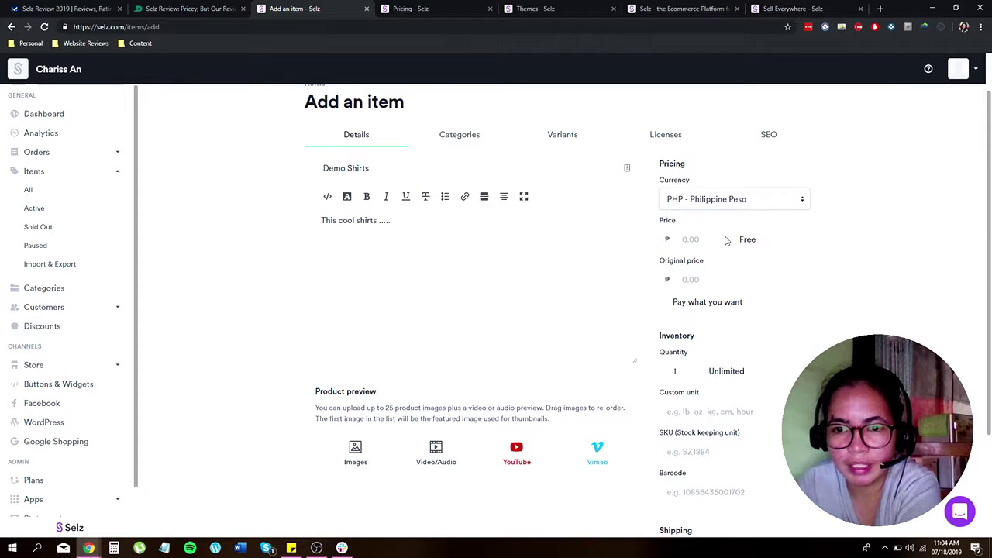
Review the pricing fields, then return to the store dashboard without saving the item.
{"action": "left_click", "coordinate": [701, 238]}
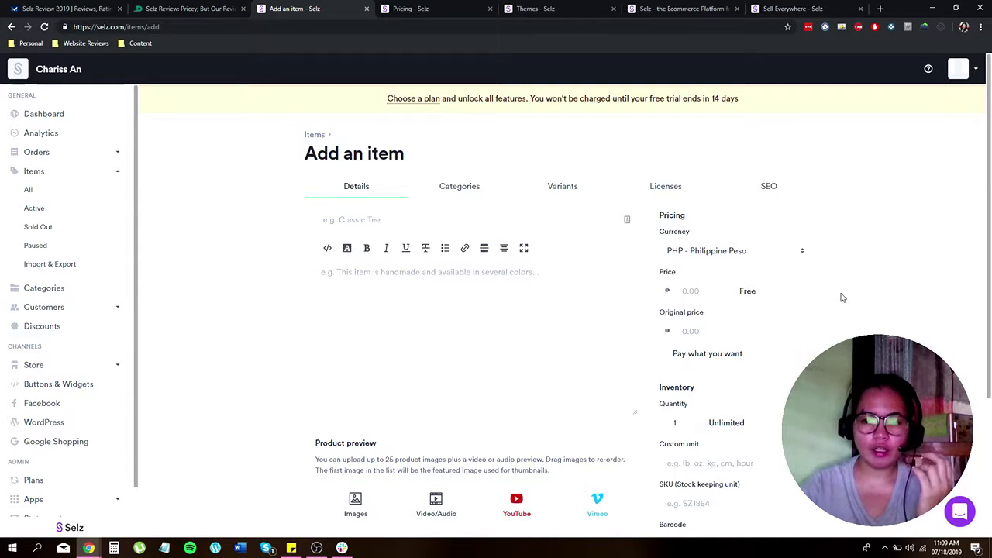
{"action": "scroll", "coordinate": [841, 304], "scroll_direction": "down", "scroll_amount": 5}
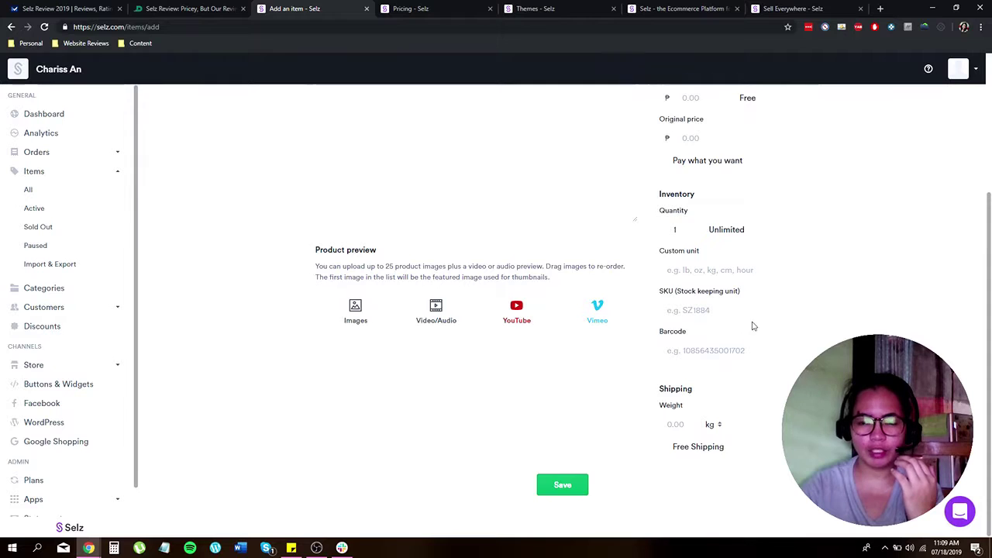
{"action": "scroll", "coordinate": [753, 326], "scroll_direction": "up", "scroll_amount": 4}
{"action": "scroll", "coordinate": [760, 314], "scroll_direction": "up", "scroll_amount": 1}
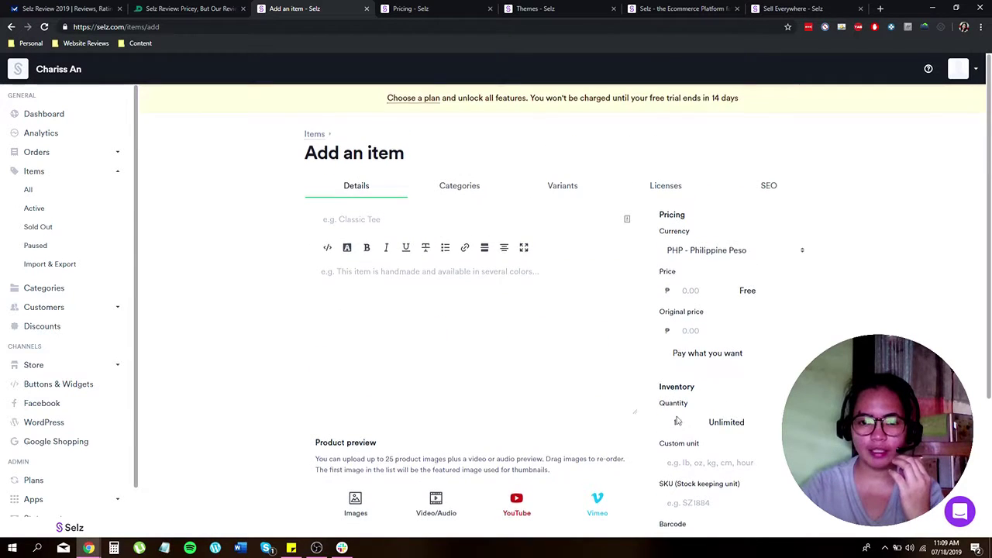
{"action": "scroll", "coordinate": [553, 476], "scroll_direction": "down", "scroll_amount": 5}
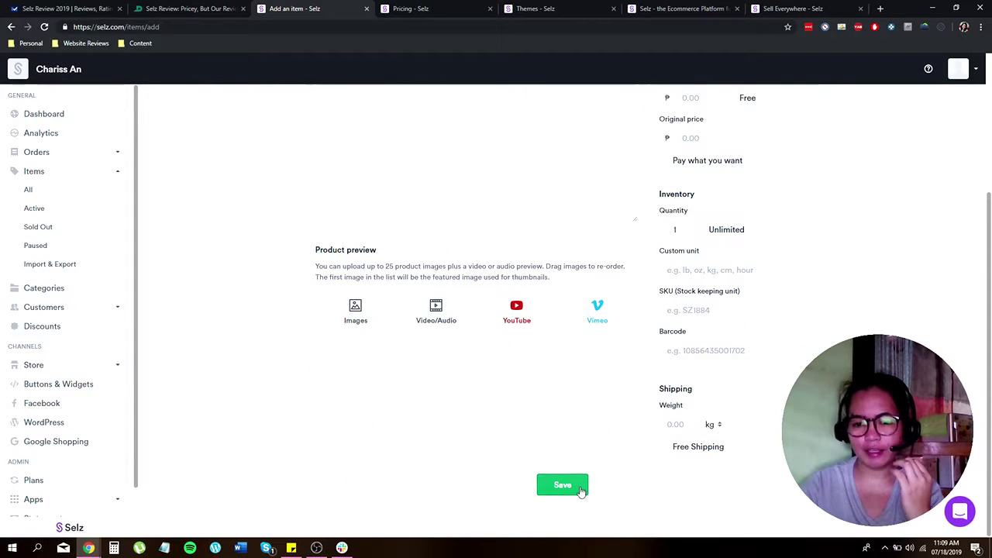
{"action": "scroll", "coordinate": [418, 217], "scroll_direction": "up", "scroll_amount": 5}
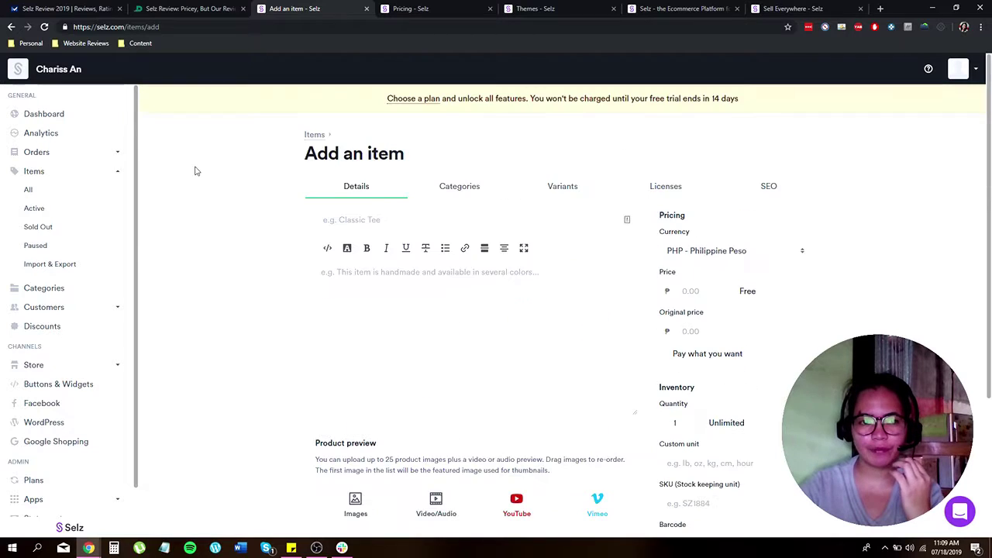
{"action": "left_click", "coordinate": [58, 115]}
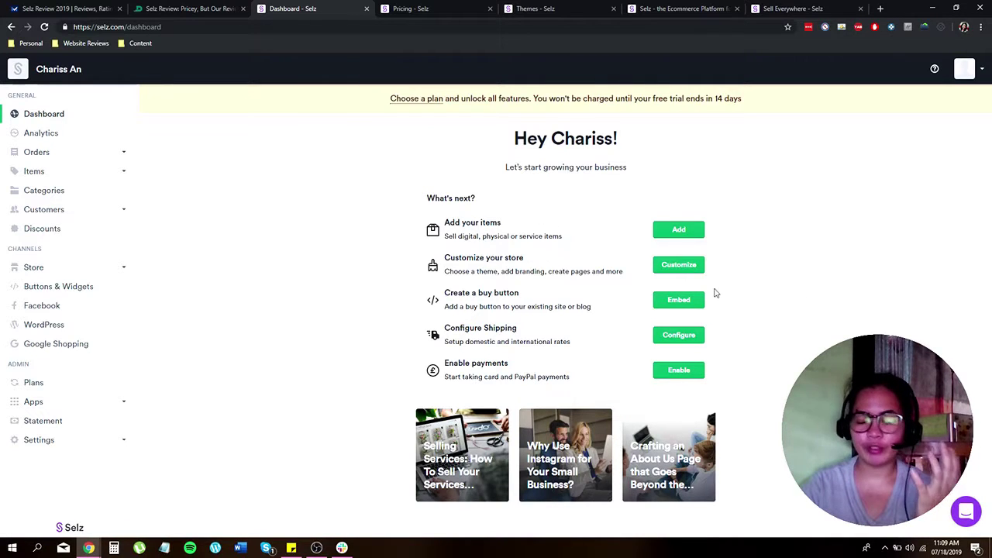
Open the Themes gallery and launch the live demo of the Classic – Sugar theme.
{"action": "left_click", "coordinate": [674, 270]}
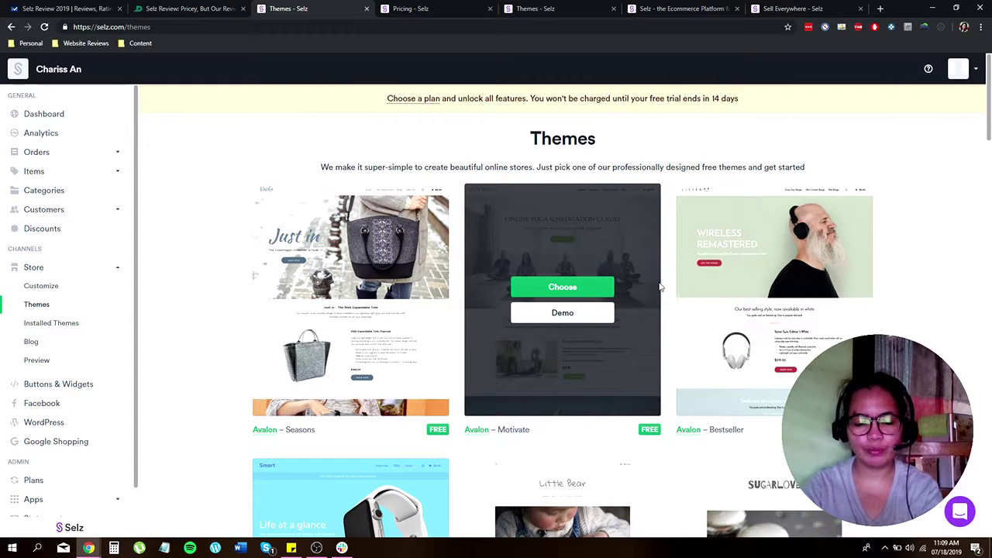
{"action": "scroll", "coordinate": [634, 203], "scroll_direction": "down", "scroll_amount": 1}
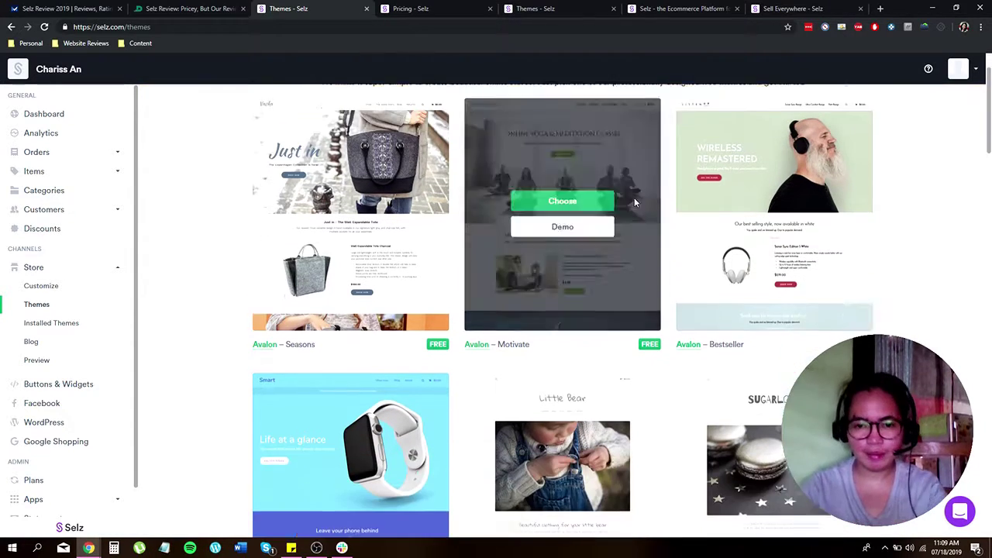
{"action": "scroll", "coordinate": [635, 203], "scroll_direction": "down", "scroll_amount": 4}
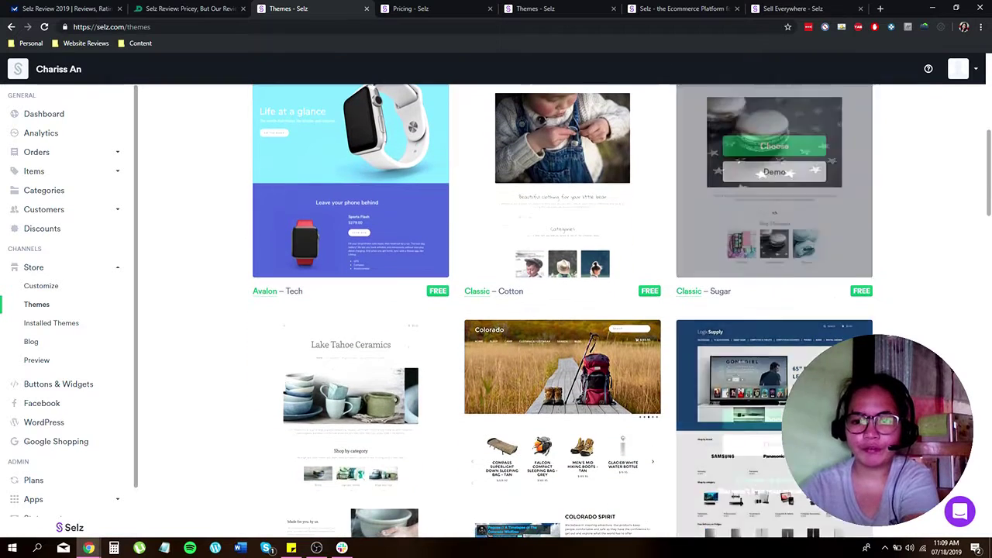
{"action": "scroll", "coordinate": [837, 244], "scroll_direction": "up", "scroll_amount": 1}
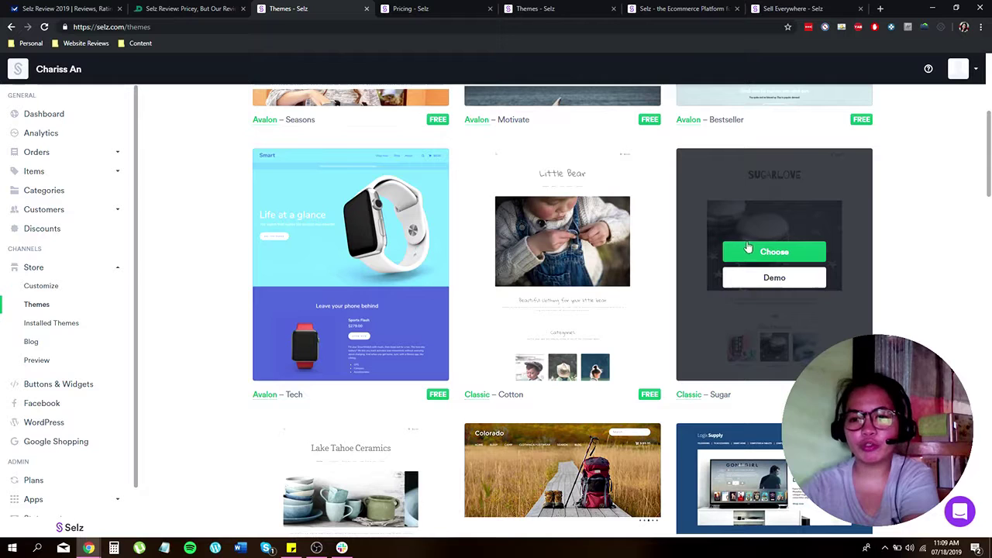
{"action": "left_click", "coordinate": [775, 281]}
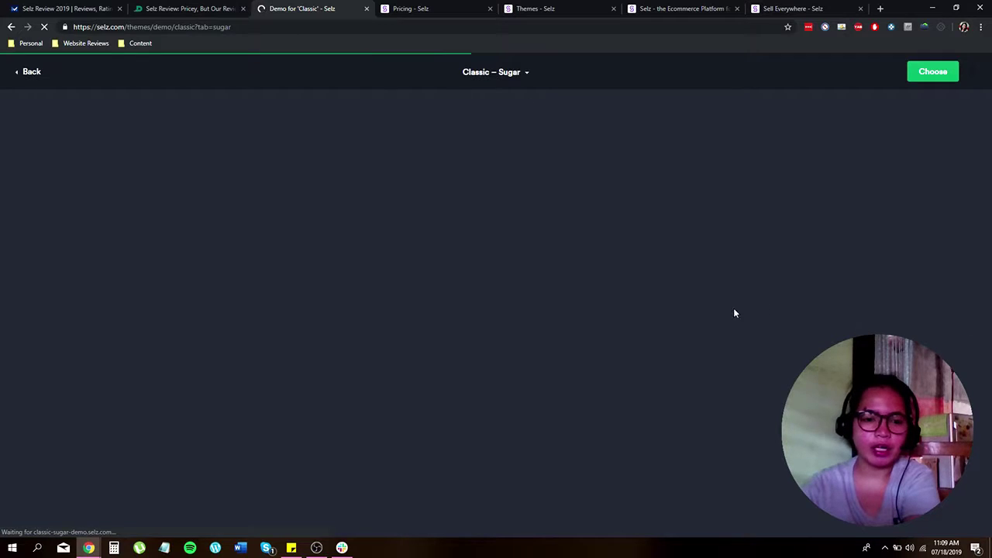
Scroll through the Classic – Sugar demo store to preview its layout.
{"action": "scroll", "coordinate": [612, 270], "scroll_direction": "down", "scroll_amount": 2}
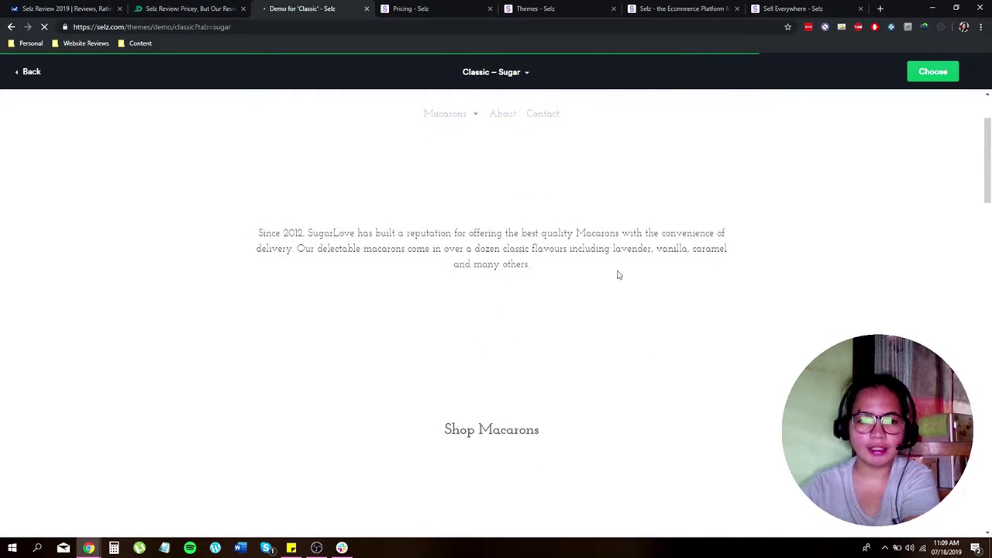
{"action": "scroll", "coordinate": [653, 290], "scroll_direction": "up", "scroll_amount": 2}
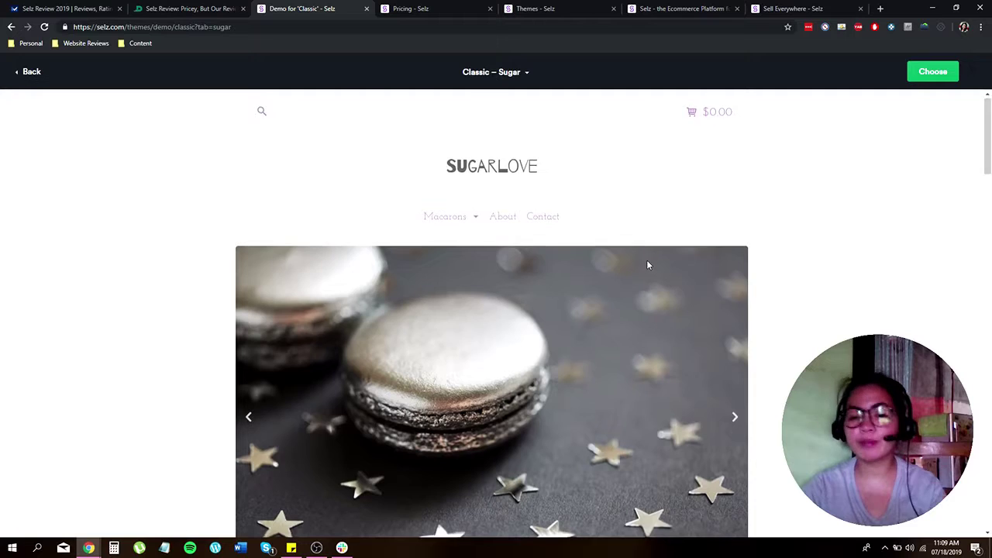
{"action": "scroll", "coordinate": [647, 259], "scroll_direction": "down", "scroll_amount": 5}
{"action": "scroll", "coordinate": [654, 258], "scroll_direction": "down", "scroll_amount": 1}
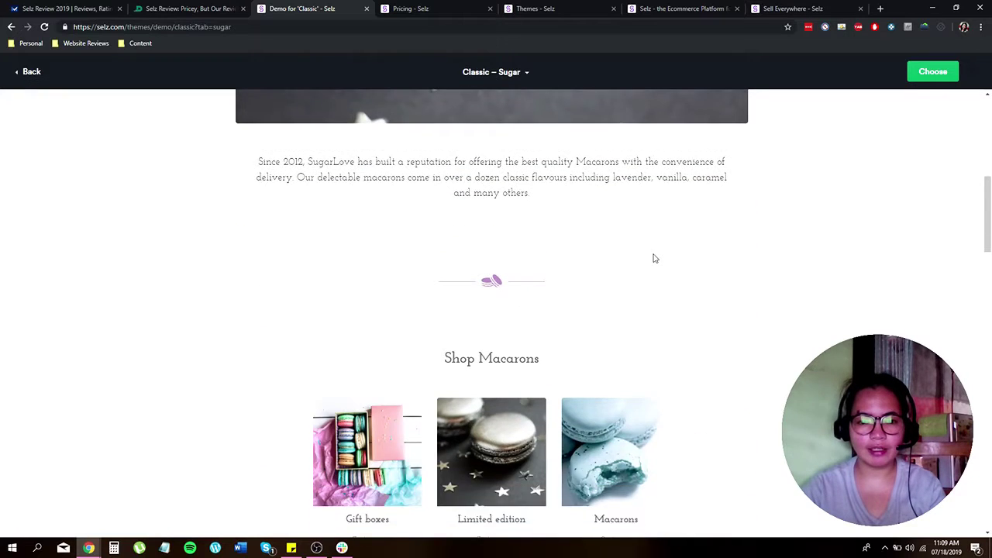
{"action": "scroll", "coordinate": [653, 258], "scroll_direction": "up", "scroll_amount": 5}
{"action": "scroll", "coordinate": [452, 233], "scroll_direction": "up", "scroll_amount": 1}
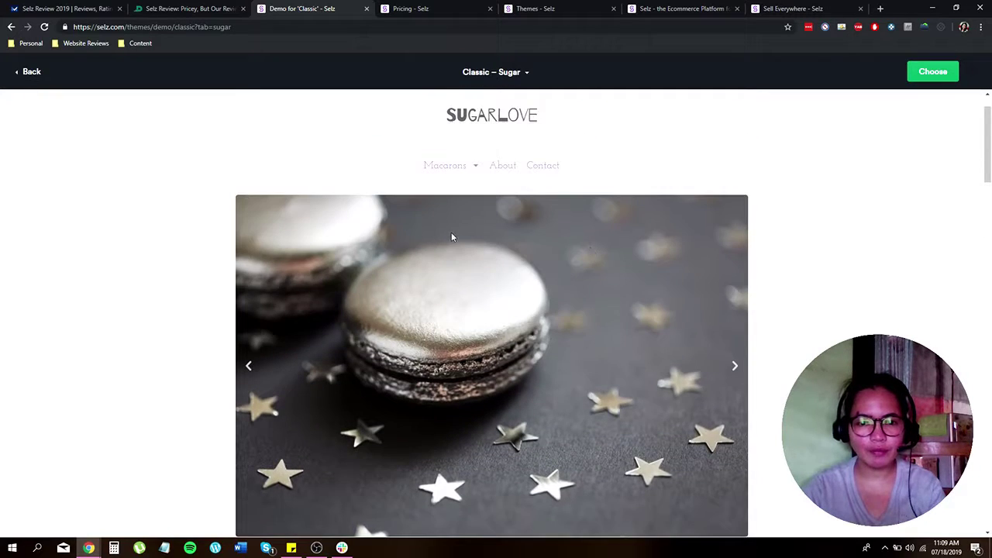
{"action": "scroll", "coordinate": [465, 218], "scroll_direction": "down", "scroll_amount": 3}
{"action": "scroll", "coordinate": [507, 173], "scroll_direction": "up", "scroll_amount": 3}
{"action": "scroll", "coordinate": [544, 298], "scroll_direction": "down", "scroll_amount": 5}
{"action": "scroll", "coordinate": [544, 297], "scroll_direction": "down", "scroll_amount": 10}
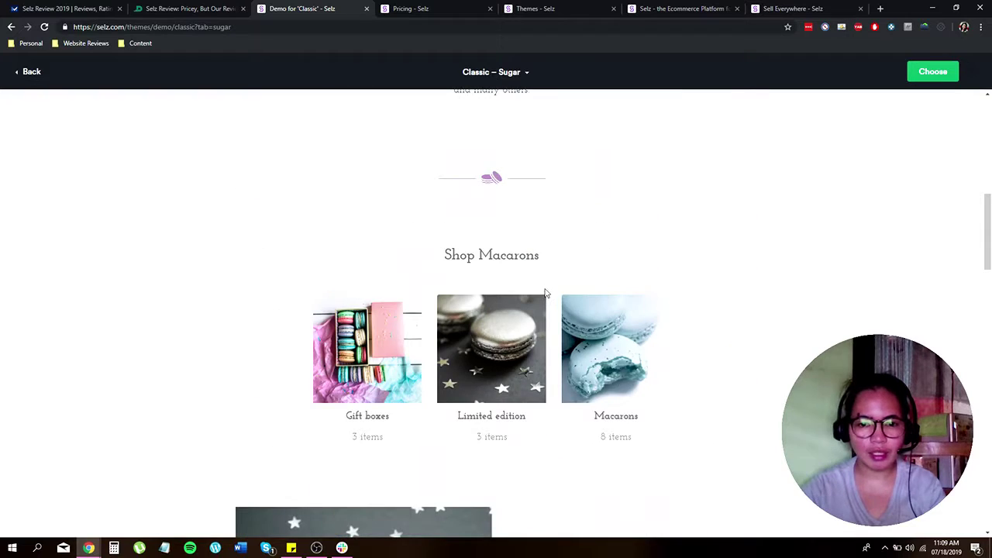
{"action": "scroll", "coordinate": [548, 292], "scroll_direction": "down", "scroll_amount": 10}
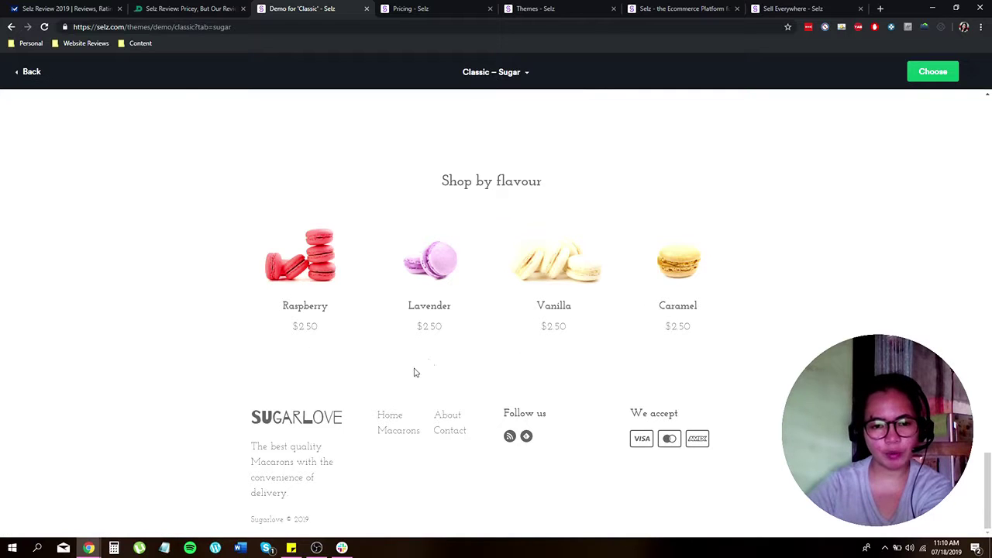
{"action": "left_click_drag", "start_coordinate": [988, 488], "coordinate": [989, 136]}
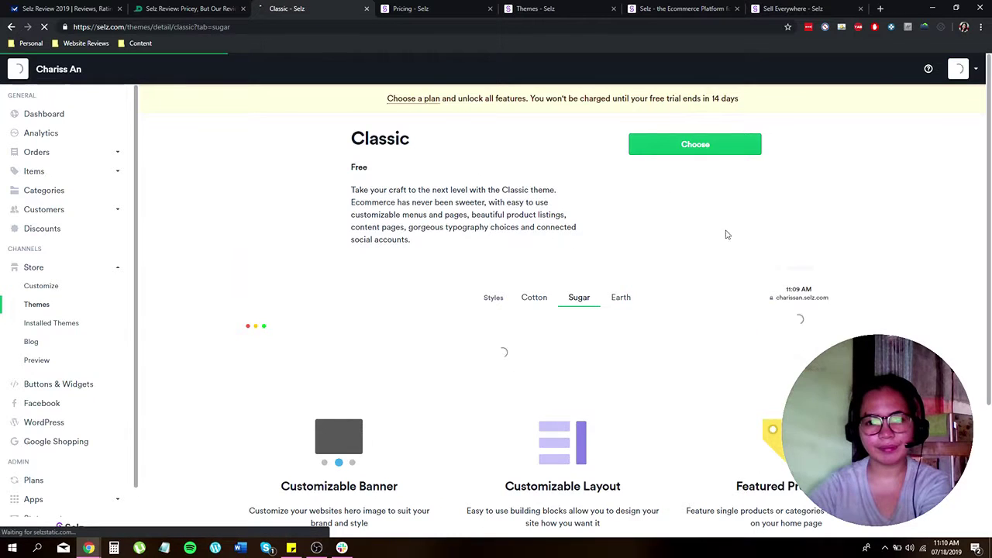
{"action": "scroll", "coordinate": [719, 306], "scroll_direction": "down", "scroll_amount": 4}
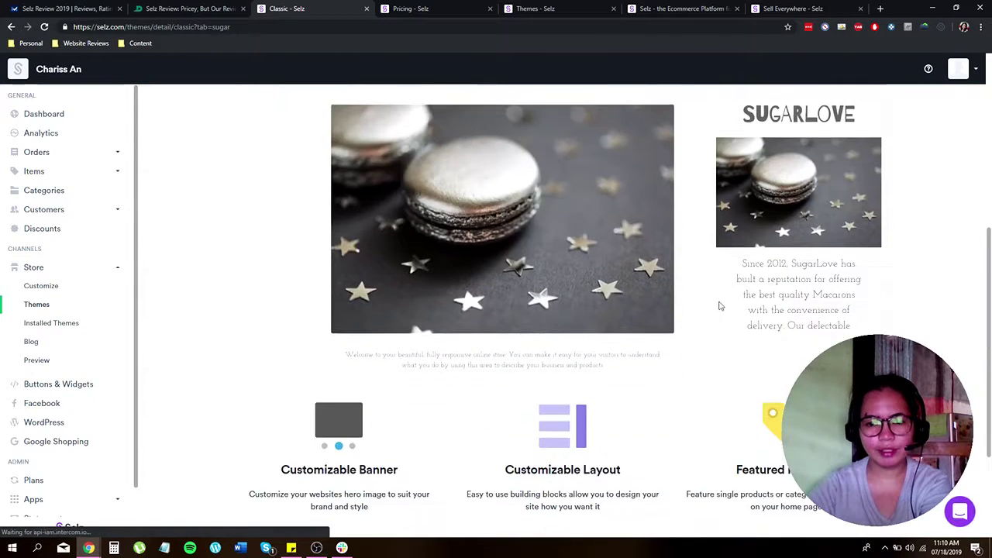
{"action": "scroll", "coordinate": [719, 305], "scroll_direction": "down", "scroll_amount": 2}
{"action": "scroll", "coordinate": [663, 260], "scroll_direction": "up", "scroll_amount": 6}
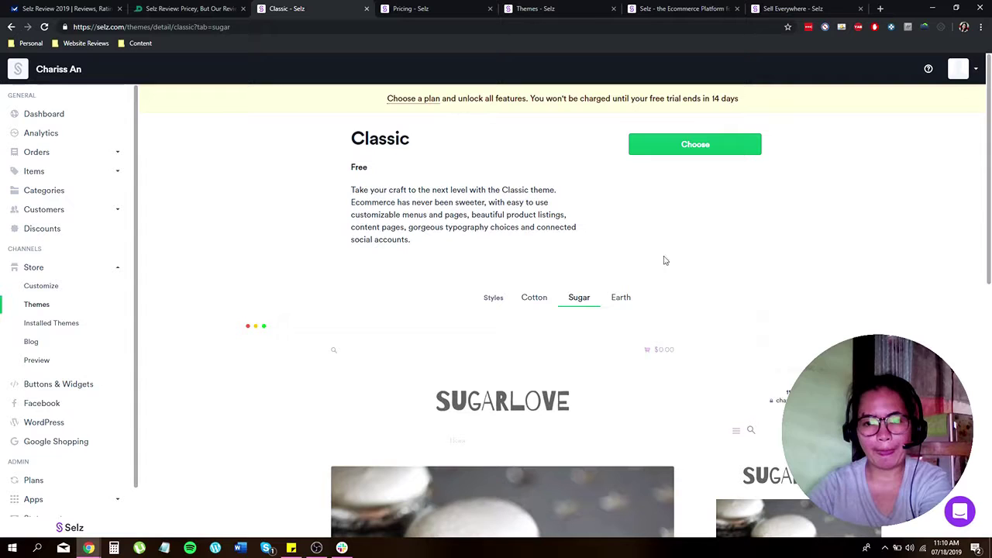
{"action": "scroll", "coordinate": [632, 323], "scroll_direction": "down", "scroll_amount": 3}
{"action": "scroll", "coordinate": [631, 323], "scroll_direction": "up", "scroll_amount": 1}
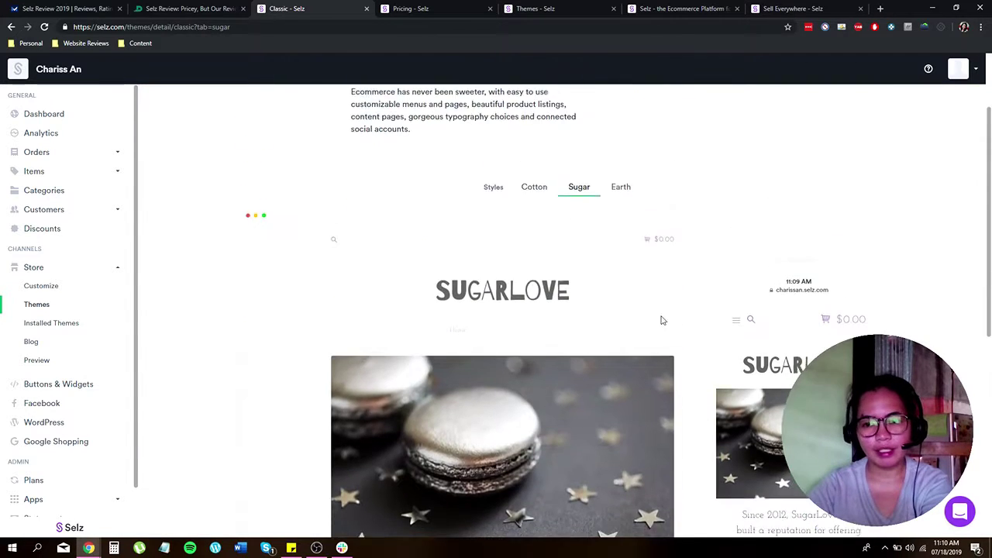
{"action": "scroll", "coordinate": [698, 314], "scroll_direction": "down", "scroll_amount": 3}
{"action": "scroll", "coordinate": [712, 308], "scroll_direction": "up", "scroll_amount": 1}
{"action": "scroll", "coordinate": [712, 308], "scroll_direction": "up", "scroll_amount": 1}
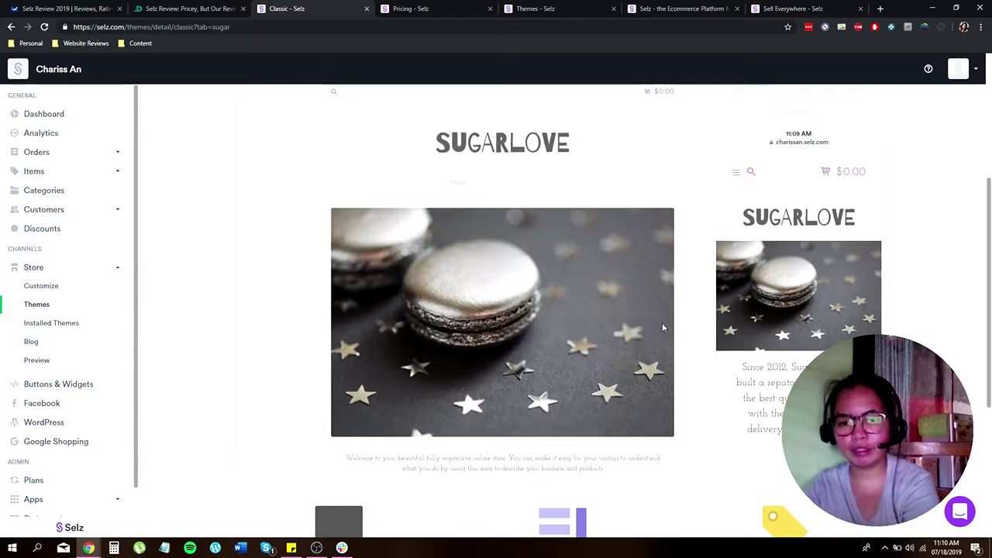
{"action": "scroll", "coordinate": [649, 326], "scroll_direction": "down", "scroll_amount": 4}
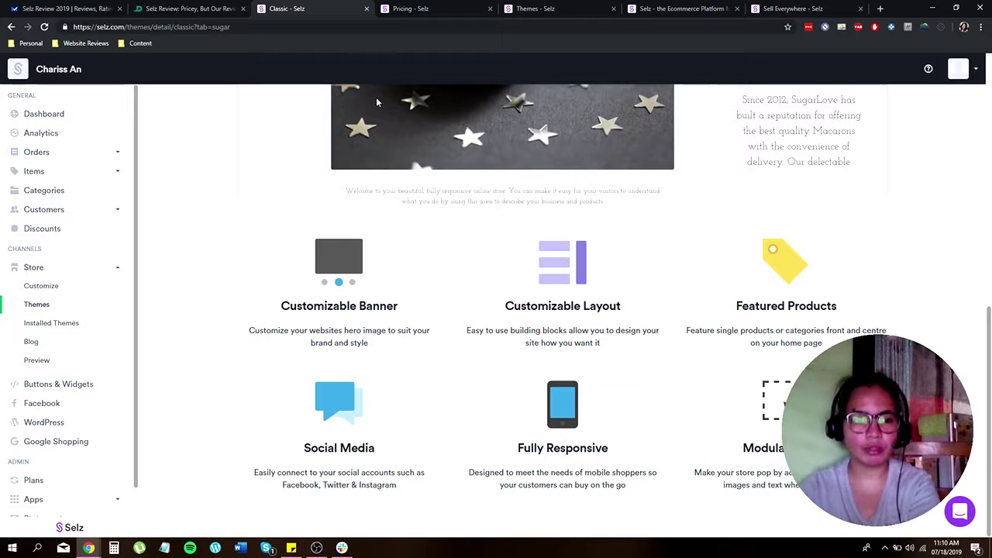
{"action": "scroll", "coordinate": [465, 171], "scroll_direction": "up", "scroll_amount": 10}
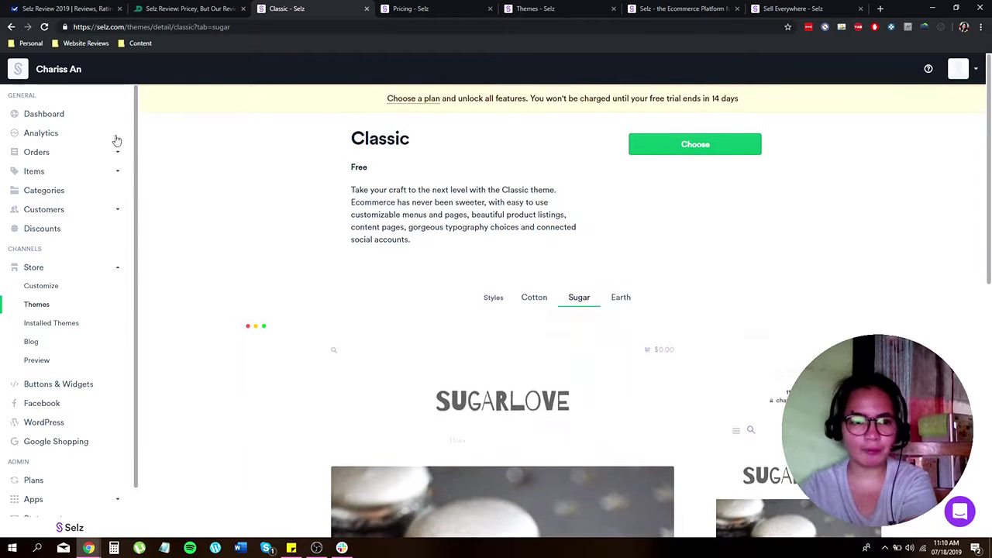
{"action": "left_click", "coordinate": [44, 114]}
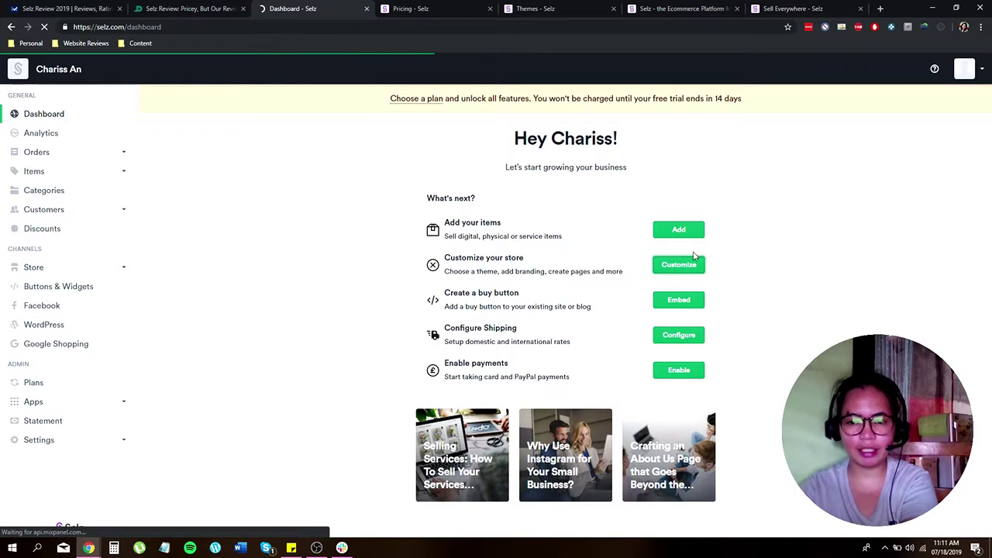
Find Label – Boutique in the themes gallery and open it for customizing.
{"action": "left_click", "coordinate": [674, 270]}
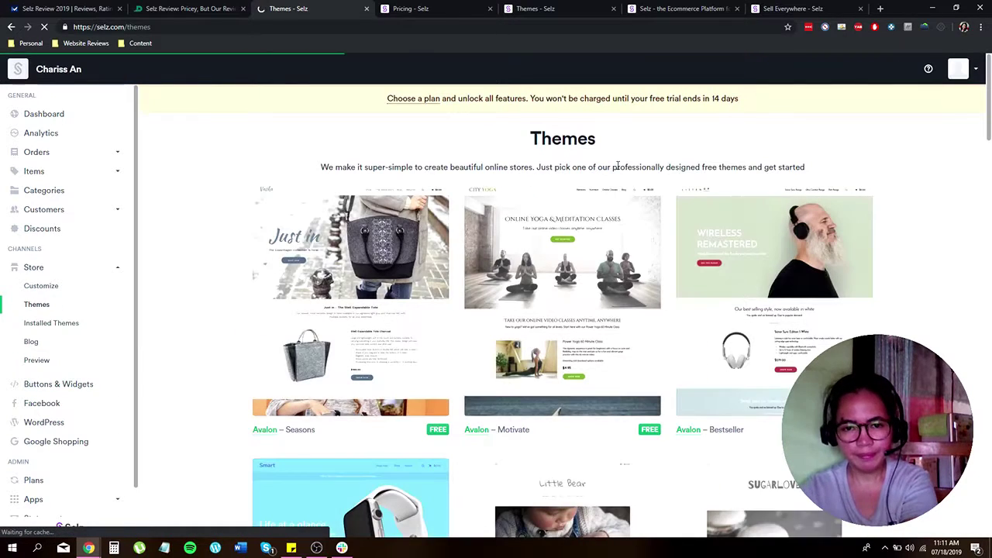
{"action": "scroll", "coordinate": [780, 396], "scroll_direction": "down", "scroll_amount": 5}
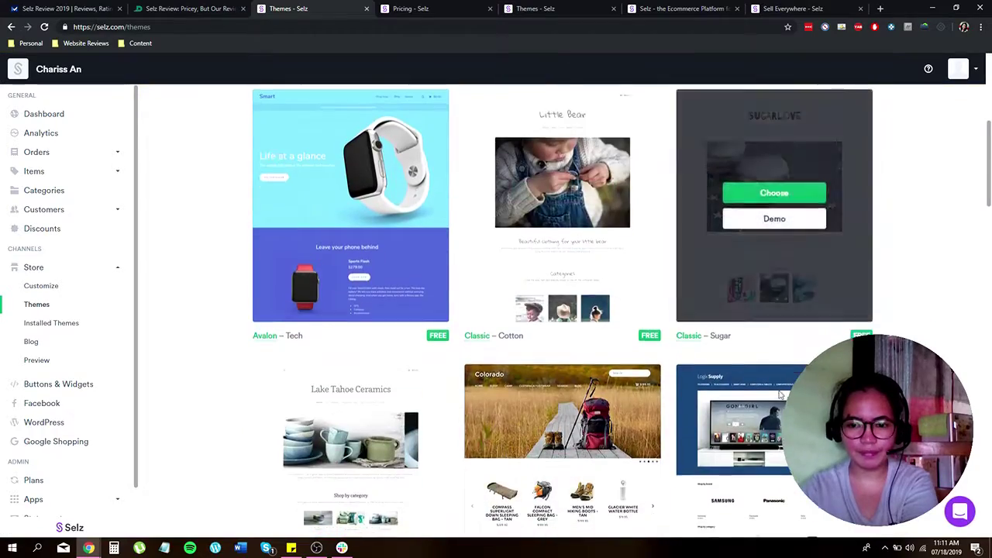
{"action": "scroll", "coordinate": [781, 395], "scroll_direction": "down", "scroll_amount": 8}
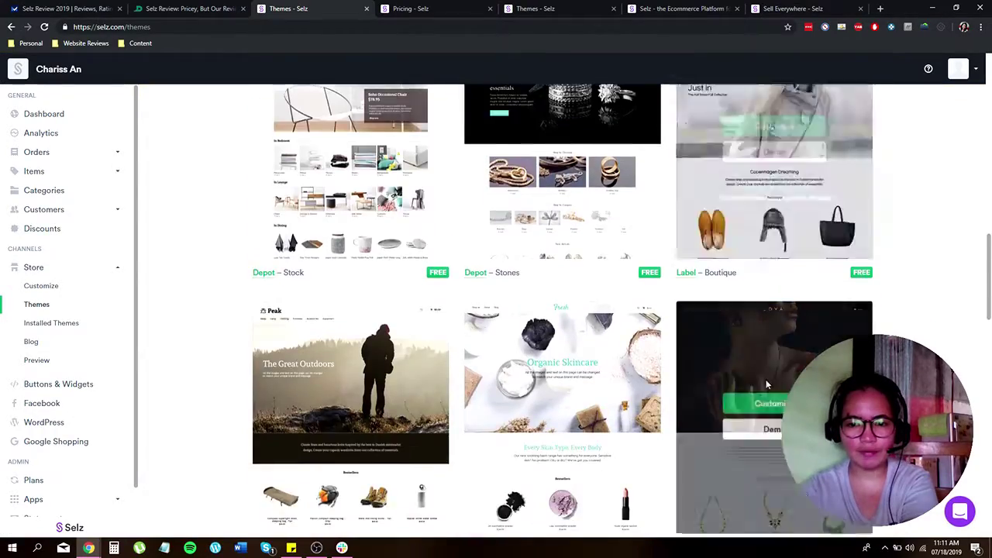
{"action": "scroll", "coordinate": [767, 385], "scroll_direction": "down", "scroll_amount": 2}
{"action": "scroll", "coordinate": [764, 373], "scroll_direction": "up", "scroll_amount": 4}
{"action": "scroll", "coordinate": [767, 364], "scroll_direction": "down", "scroll_amount": 4}
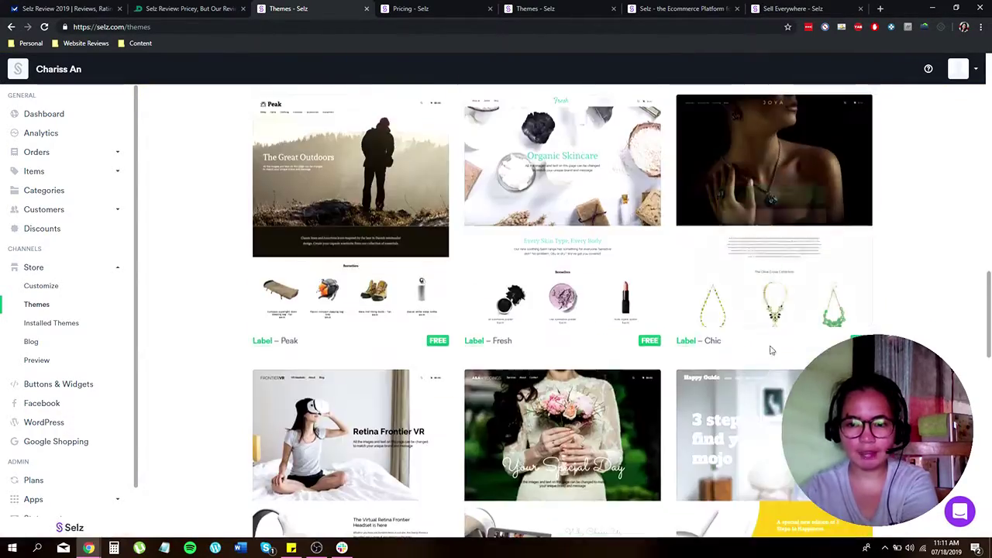
{"action": "scroll", "coordinate": [772, 351], "scroll_direction": "up", "scroll_amount": 3}
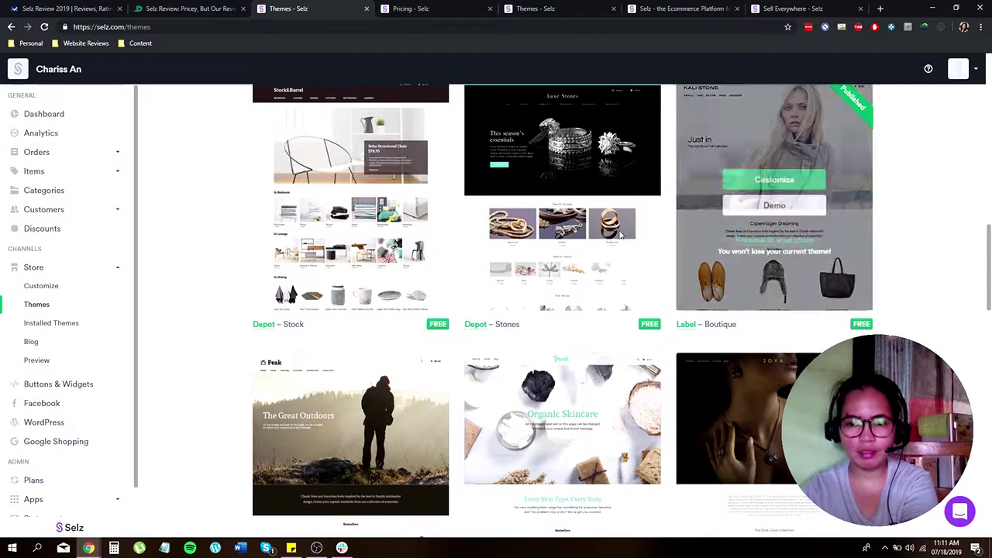
{"action": "left_click", "coordinate": [773, 186]}
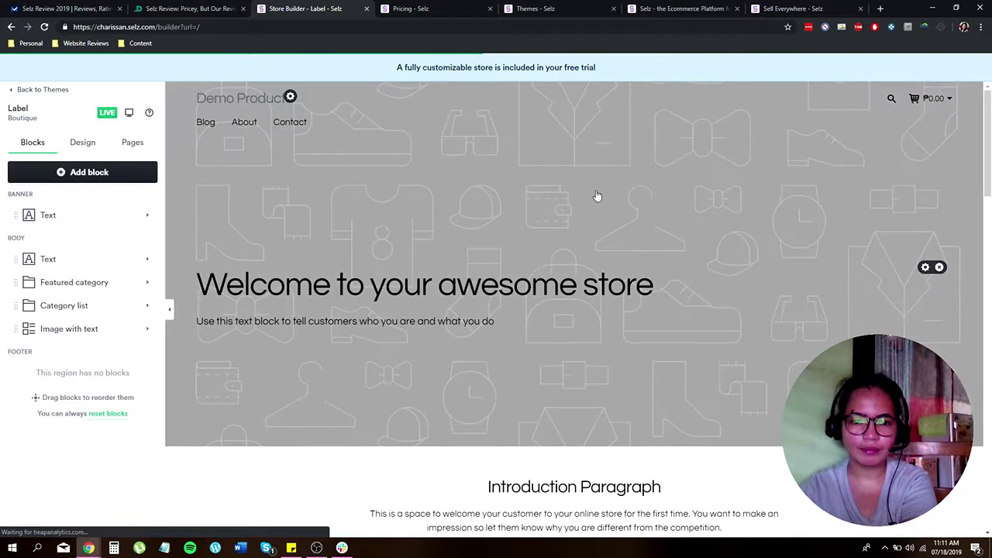
{"action": "scroll", "coordinate": [747, 341], "scroll_direction": "down", "scroll_amount": 5}
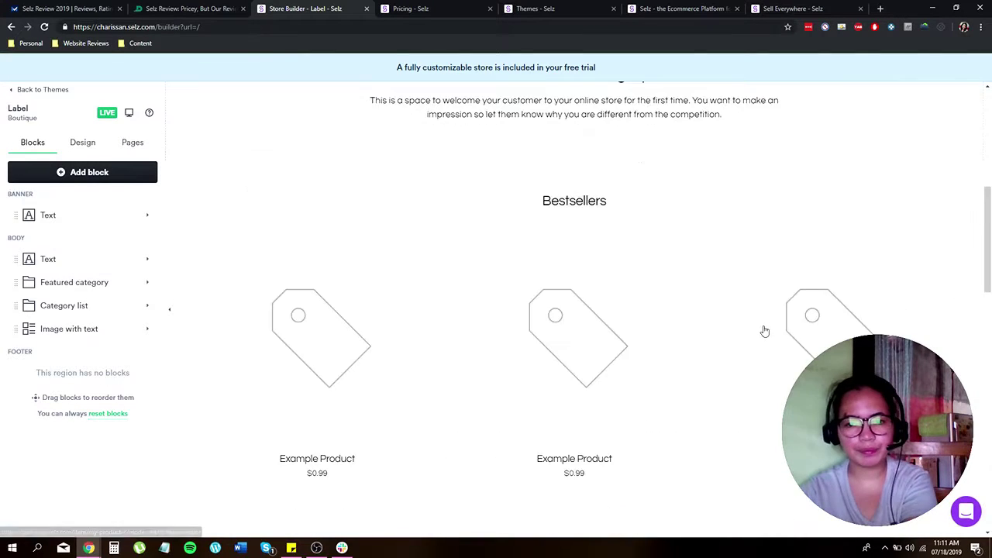
{"action": "scroll", "coordinate": [765, 331], "scroll_direction": "down", "scroll_amount": 4}
{"action": "scroll", "coordinate": [765, 330], "scroll_direction": "up", "scroll_amount": 10}
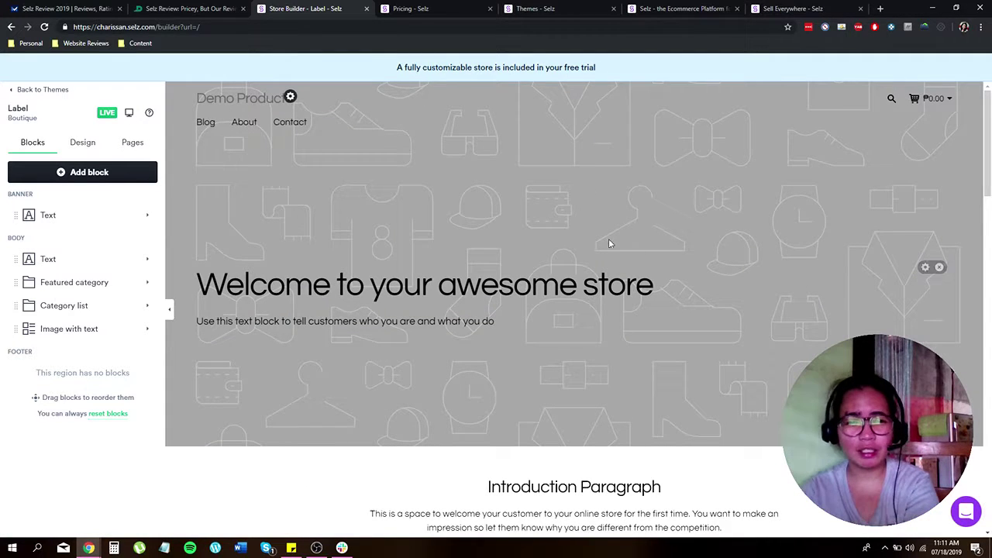
{"action": "scroll", "coordinate": [625, 233], "scroll_direction": "down", "scroll_amount": 5}
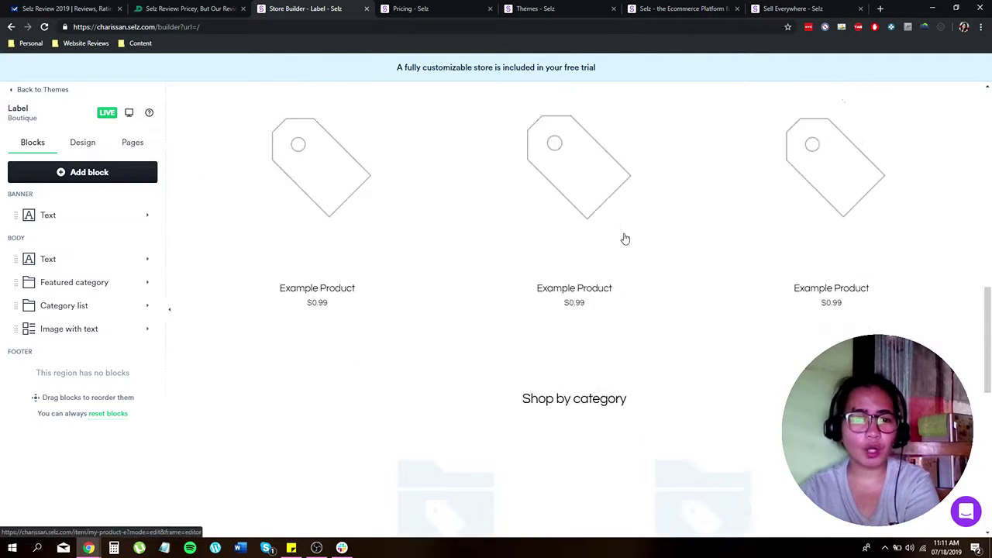
{"action": "scroll", "coordinate": [625, 239], "scroll_direction": "up", "scroll_amount": 5}
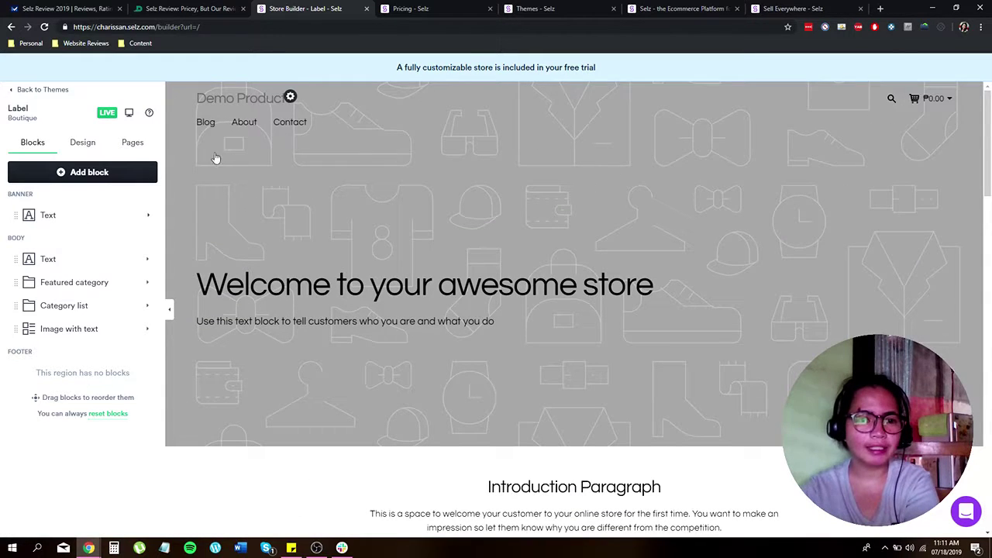
Set the banner Text block's background type to Image.
{"action": "left_click", "coordinate": [70, 215]}
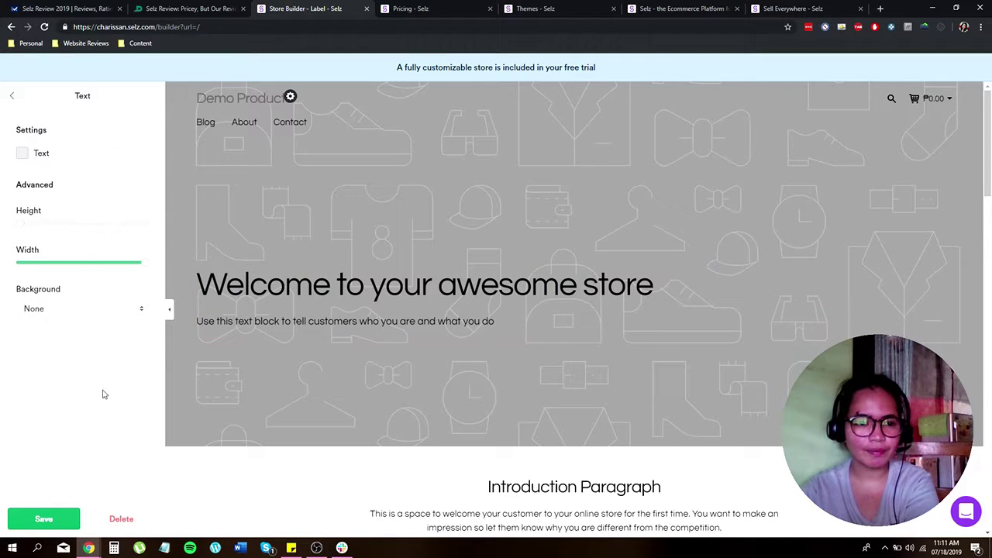
{"action": "left_click", "coordinate": [57, 311]}
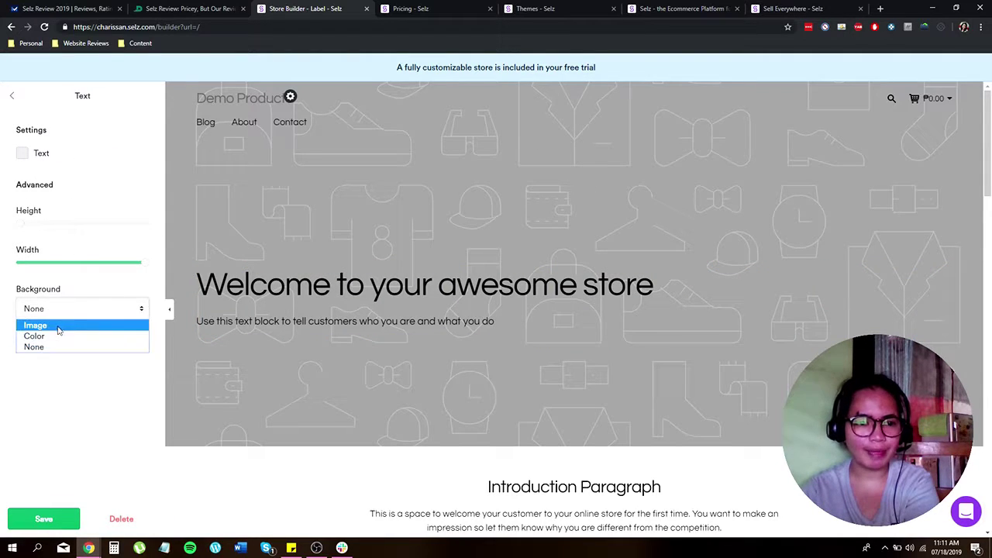
{"action": "left_click", "coordinate": [56, 335]}
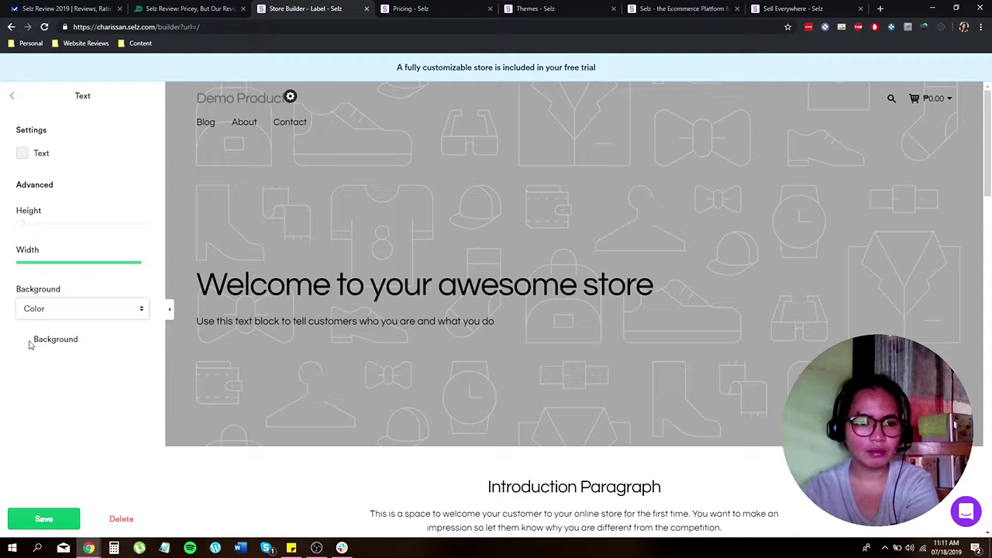
{"action": "left_click", "coordinate": [80, 311]}
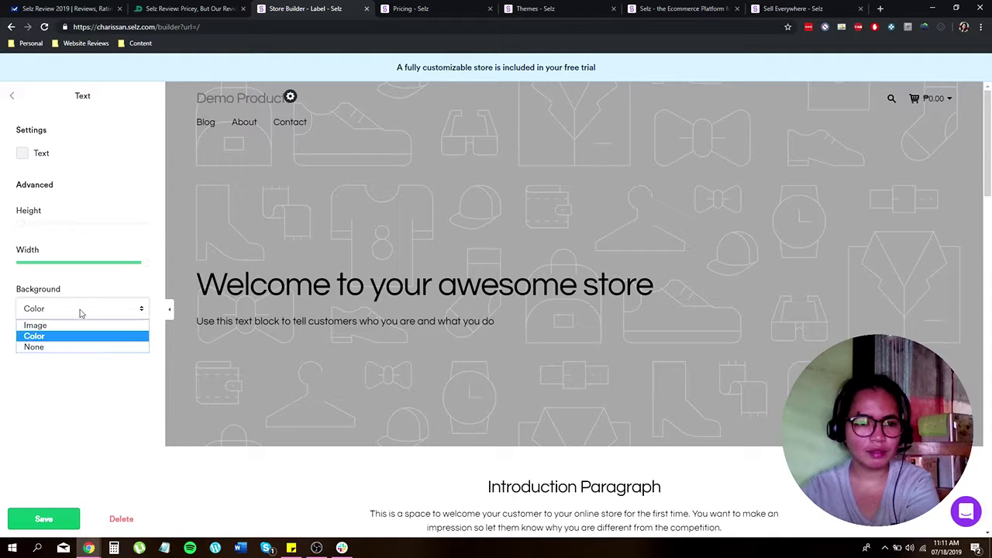
{"action": "left_click", "coordinate": [59, 347]}
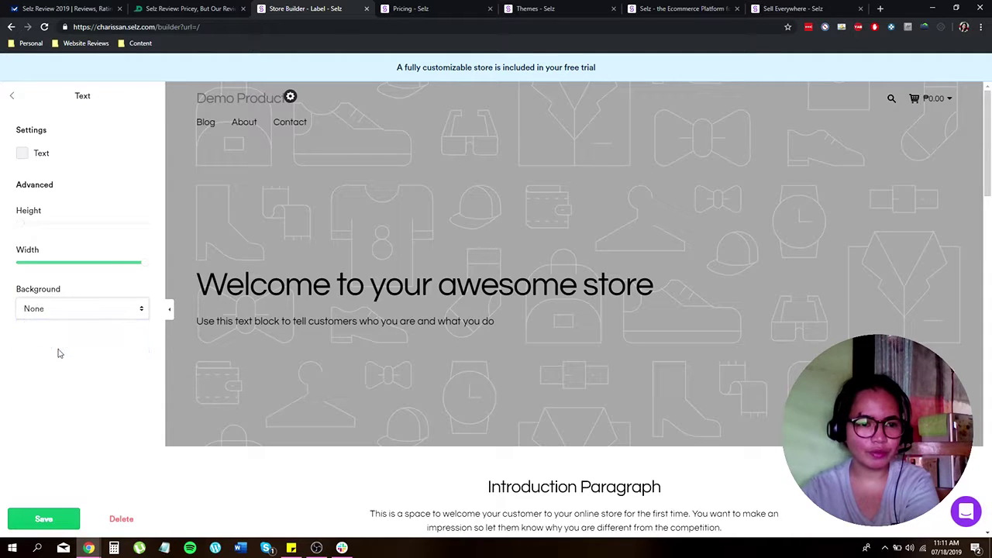
{"action": "left_click", "coordinate": [85, 308]}
{"action": "left_click", "coordinate": [80, 326]}
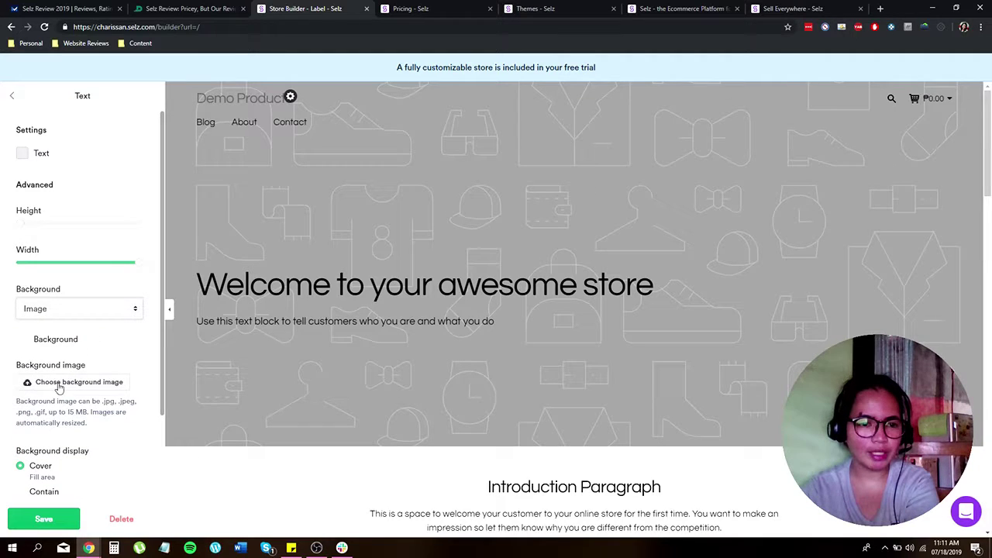
Apply the hands-over-laptops stock photo (pexels-photo-1068523.jpeg) as the banner background and save.
{"action": "left_click", "coordinate": [58, 385]}
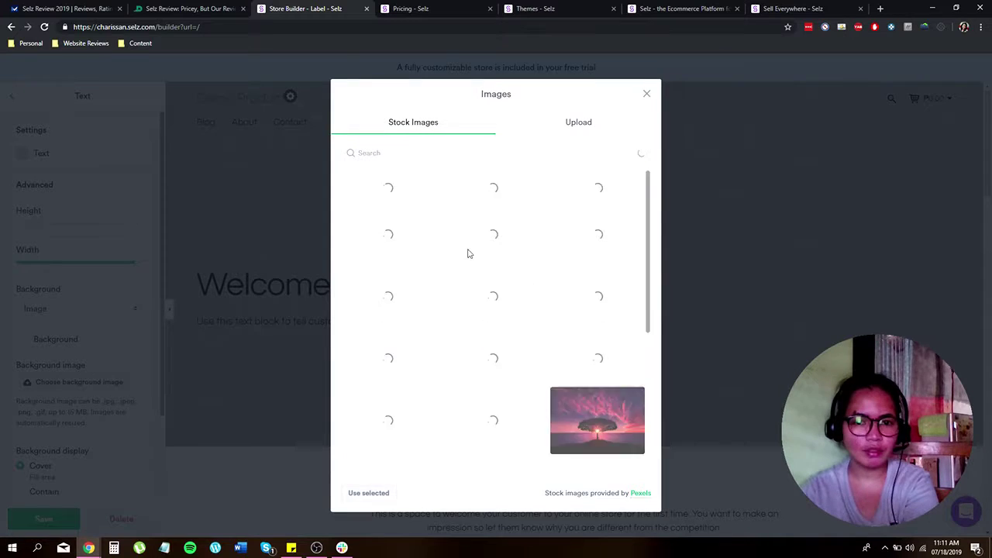
{"action": "scroll", "coordinate": [487, 248], "scroll_direction": "down", "scroll_amount": 5}
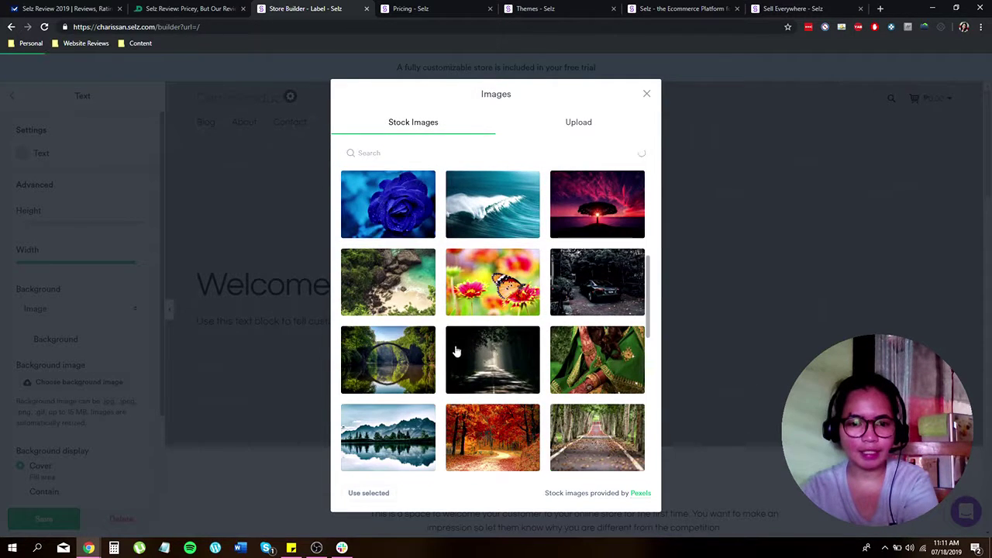
{"action": "scroll", "coordinate": [455, 350], "scroll_direction": "down", "scroll_amount": 2}
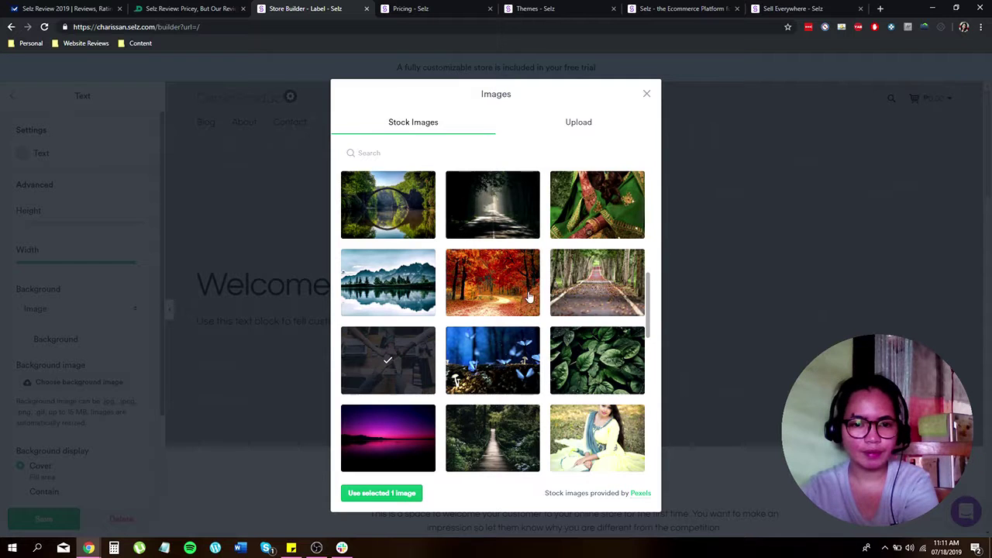
{"action": "left_click", "coordinate": [397, 488]}
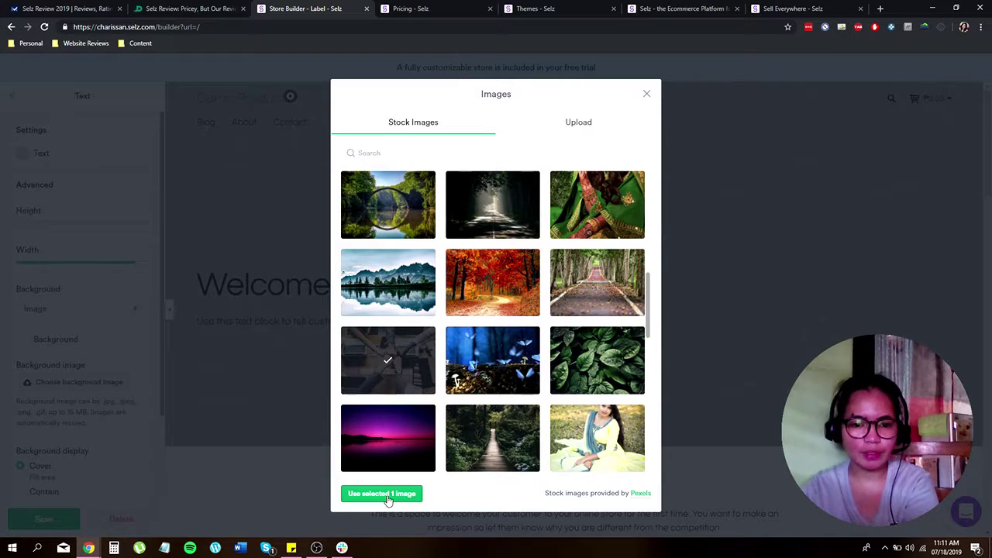
{"action": "scroll", "coordinate": [89, 419], "scroll_direction": "down", "scroll_amount": 3}
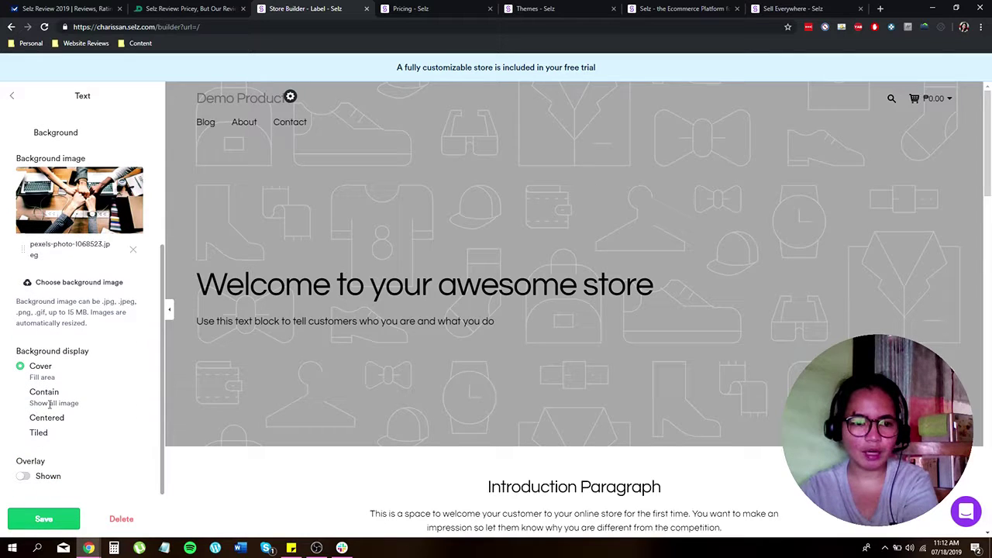
{"action": "scroll", "coordinate": [59, 419], "scroll_direction": "down", "scroll_amount": 1}
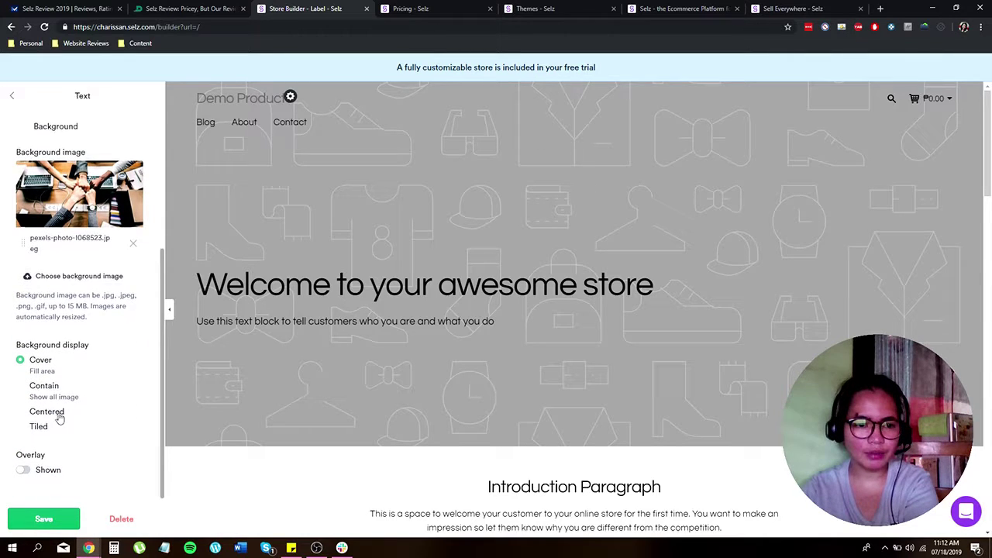
{"action": "left_click", "coordinate": [43, 519]}
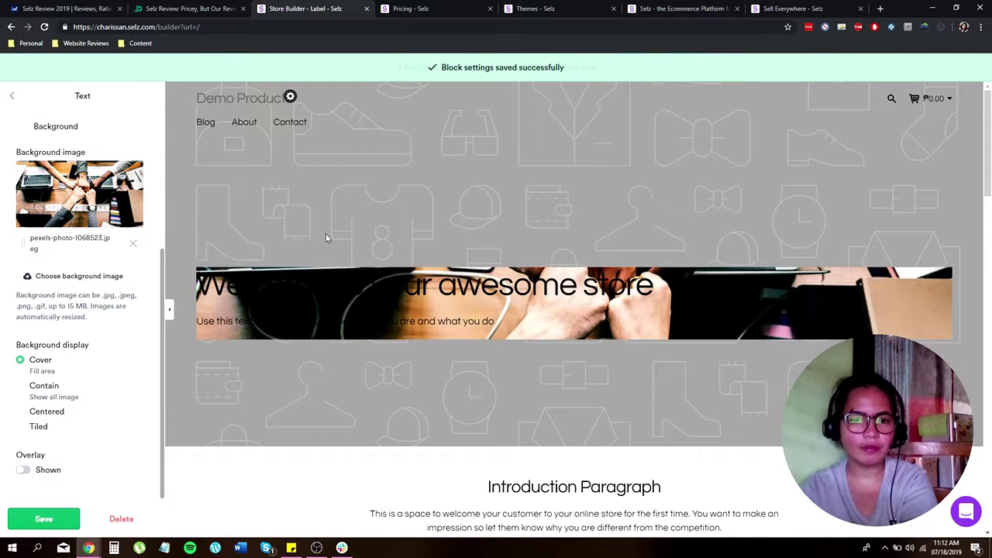
{"action": "scroll", "coordinate": [139, 232], "scroll_direction": "up", "scroll_amount": 4}
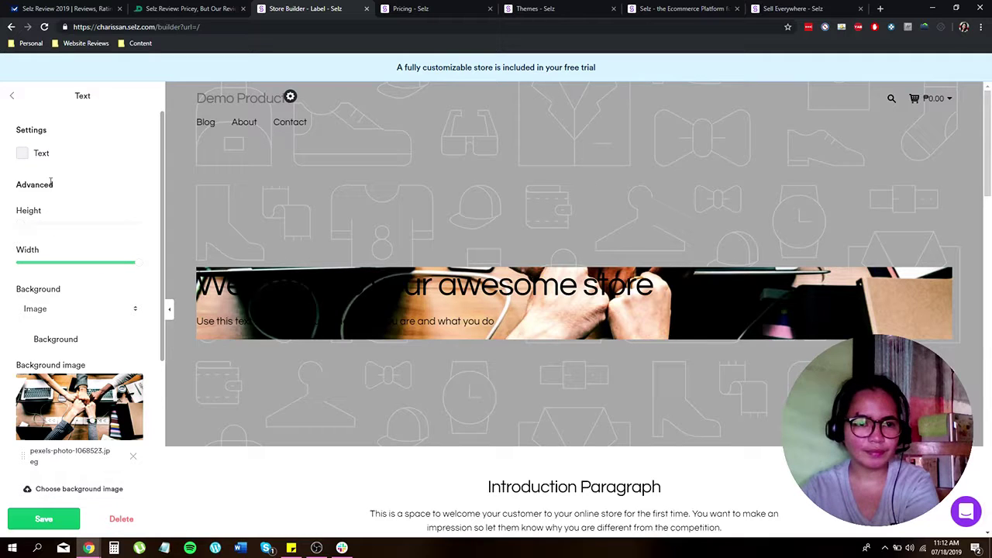
{"action": "left_click", "coordinate": [14, 95]}
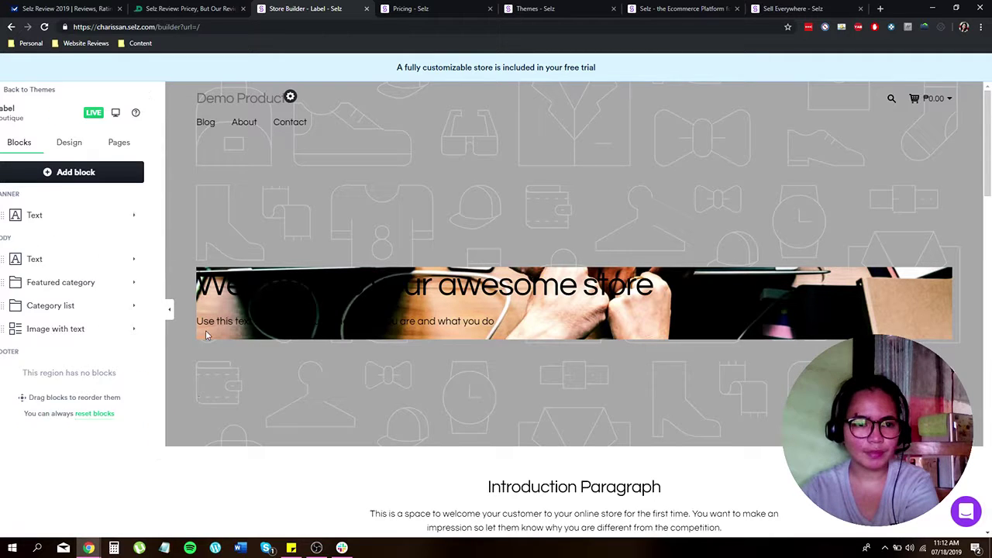
Set the Introduction Paragraph block's background type to Image.
{"action": "left_click", "coordinate": [77, 264]}
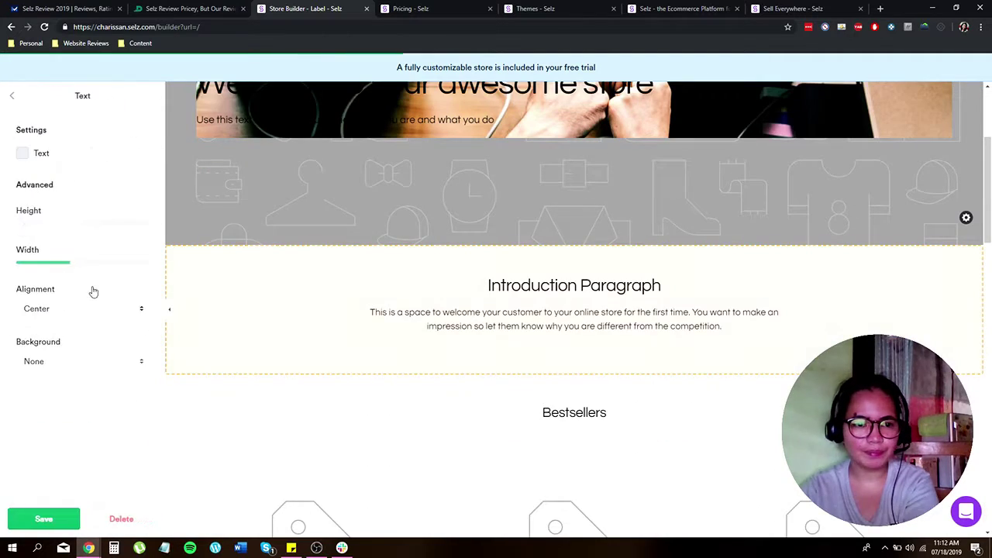
{"action": "left_click", "coordinate": [67, 360]}
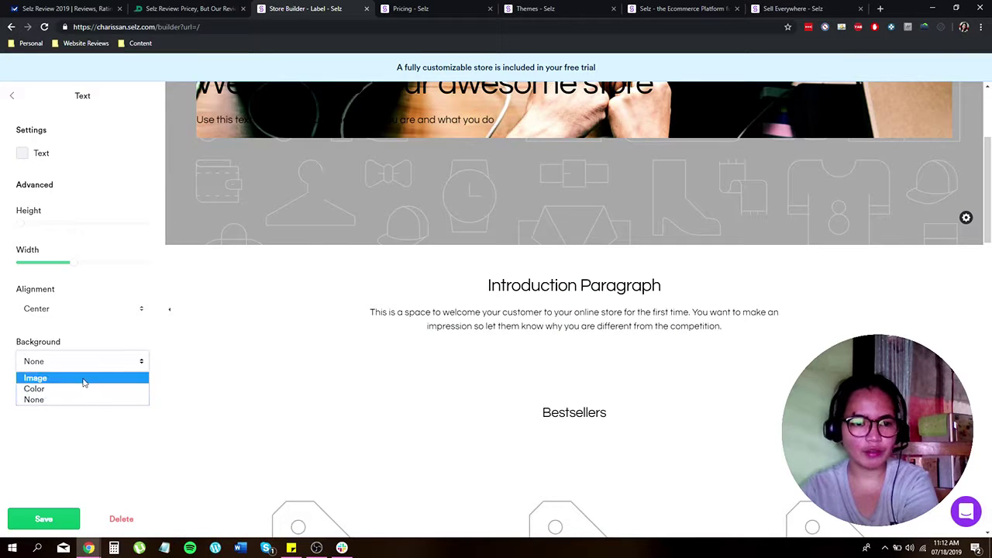
{"action": "left_click", "coordinate": [84, 379]}
{"action": "scroll", "coordinate": [86, 411], "scroll_direction": "down", "scroll_amount": 1}
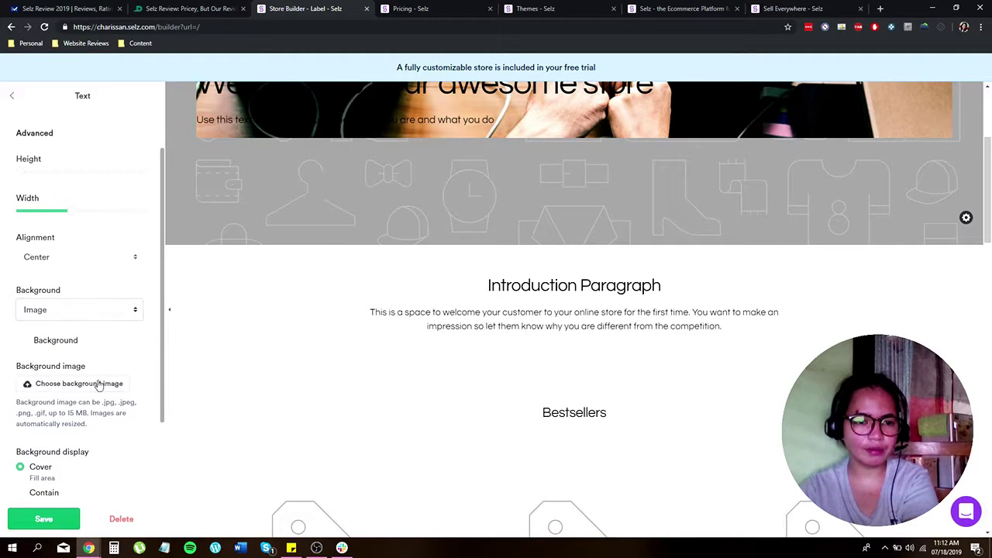
Choose the silhouetted couple stock photo (pexels-photo-556667.jpeg) as the background and save.
{"action": "left_click", "coordinate": [100, 383]}
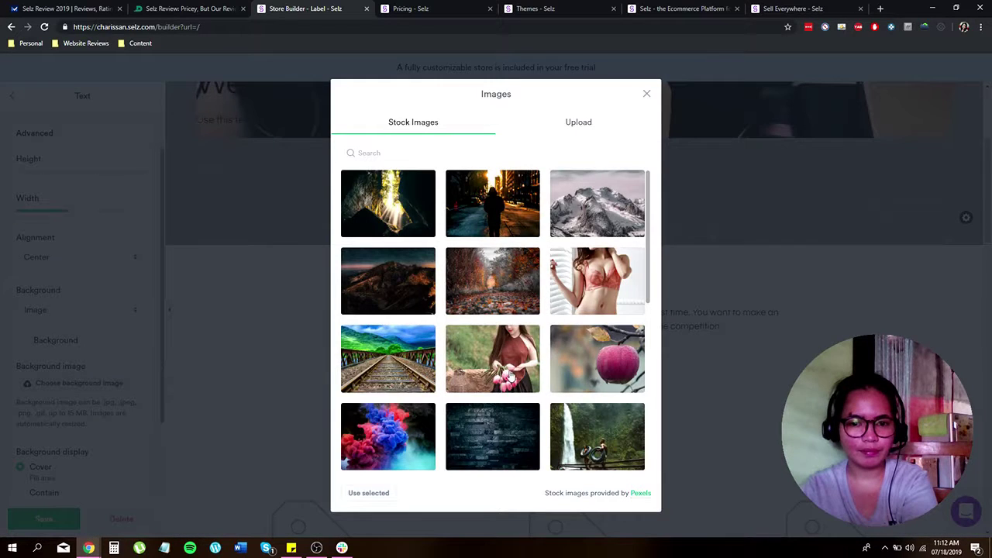
{"action": "scroll", "coordinate": [486, 363], "scroll_direction": "down", "scroll_amount": 3}
{"action": "scroll", "coordinate": [534, 317], "scroll_direction": "down", "scroll_amount": 3}
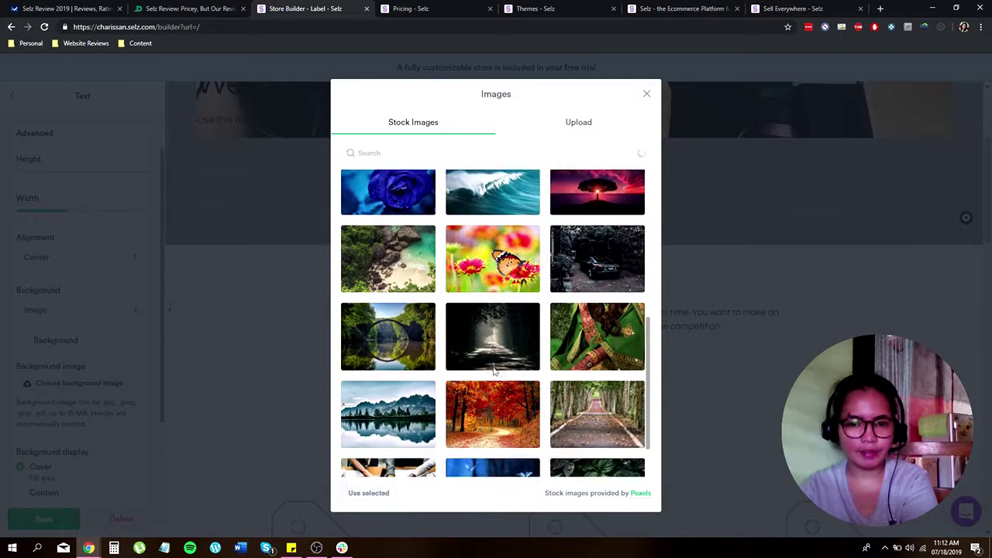
{"action": "left_click", "coordinate": [585, 371]}
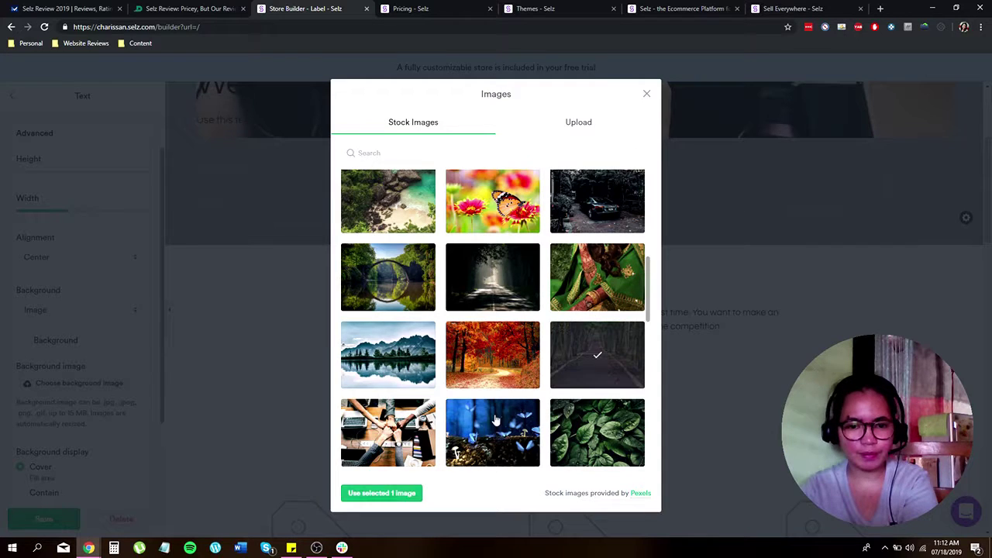
{"action": "scroll", "coordinate": [423, 426], "scroll_direction": "down", "scroll_amount": 2}
{"action": "scroll", "coordinate": [466, 428], "scroll_direction": "down", "scroll_amount": 3}
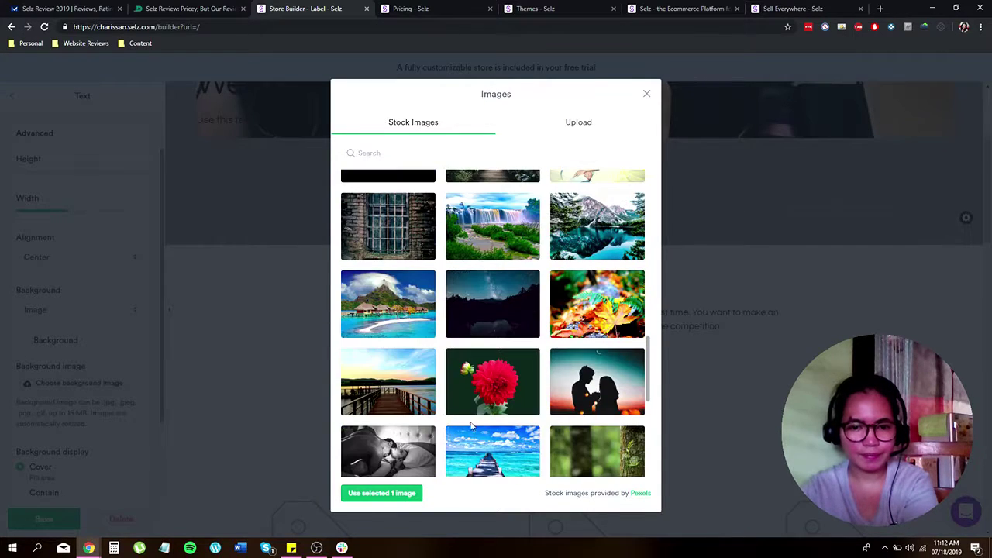
{"action": "left_click", "coordinate": [589, 400]}
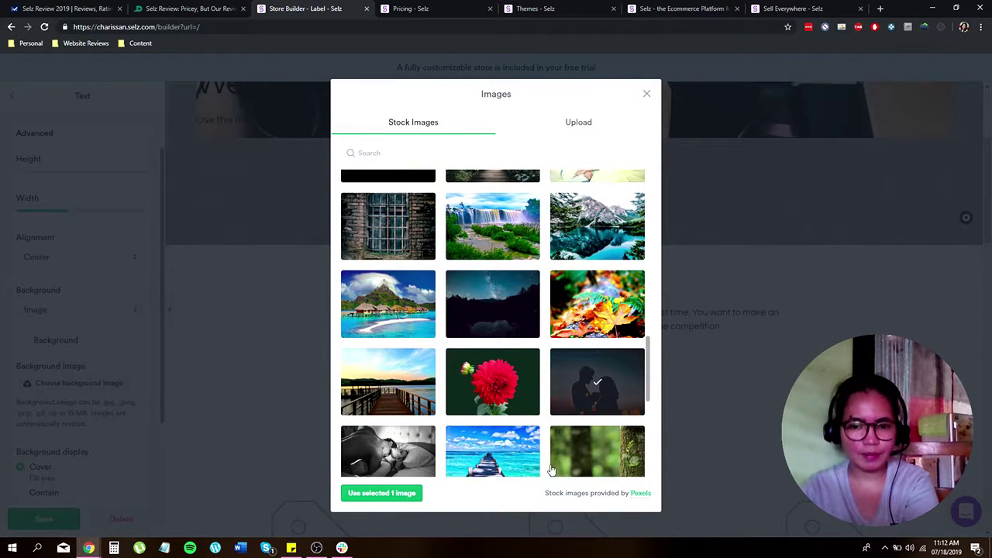
{"action": "left_click", "coordinate": [399, 494]}
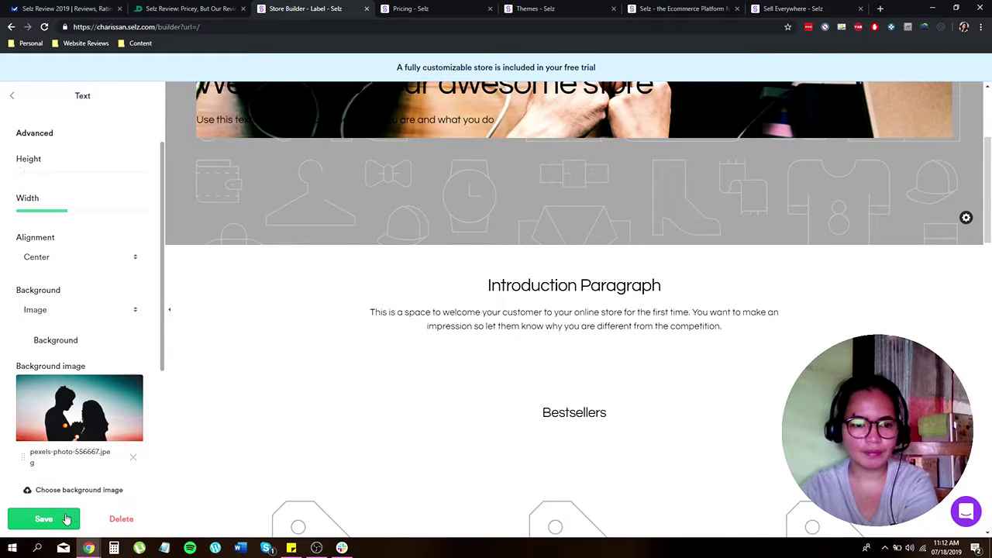
{"action": "left_click", "coordinate": [66, 519]}
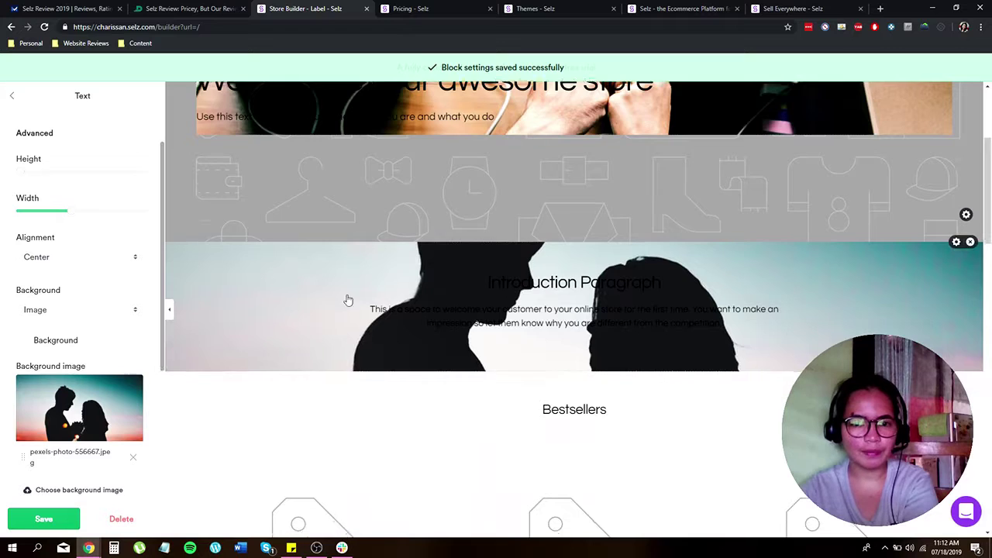
{"action": "scroll", "coordinate": [196, 220], "scroll_direction": "down", "scroll_amount": 3}
Scroll the store preview to check the new banner and introduction backgrounds.
{"action": "scroll", "coordinate": [197, 220], "scroll_direction": "up", "scroll_amount": 6}
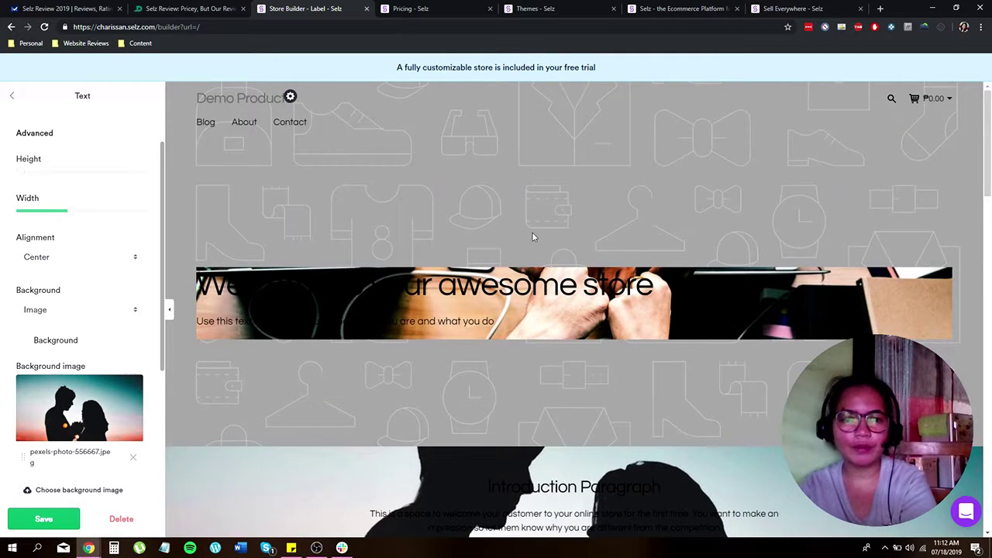
{"action": "scroll", "coordinate": [533, 237], "scroll_direction": "down", "scroll_amount": 1}
{"action": "scroll", "coordinate": [534, 238], "scroll_direction": "down", "scroll_amount": 5}
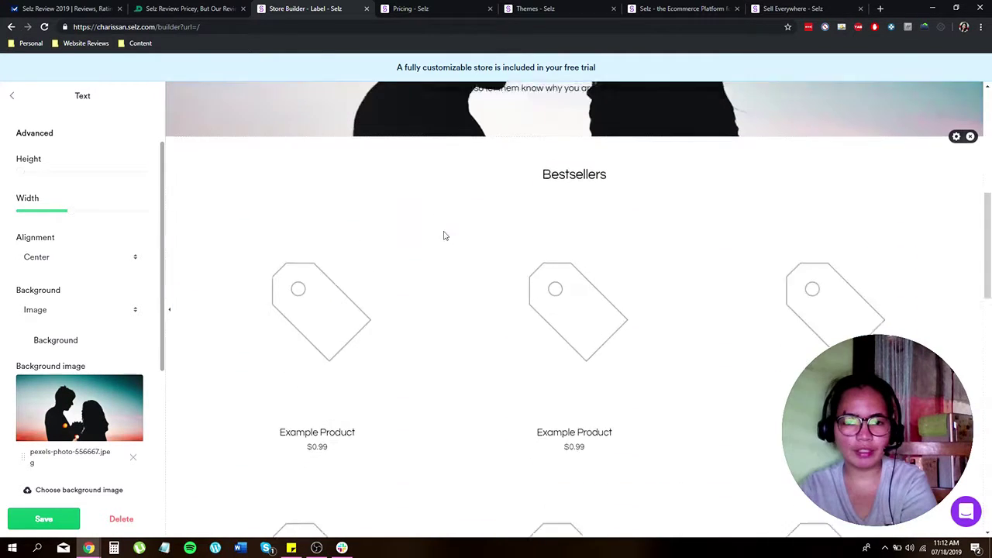
{"action": "scroll", "coordinate": [470, 246], "scroll_direction": "down", "scroll_amount": 1}
{"action": "scroll", "coordinate": [465, 257], "scroll_direction": "up", "scroll_amount": 5}
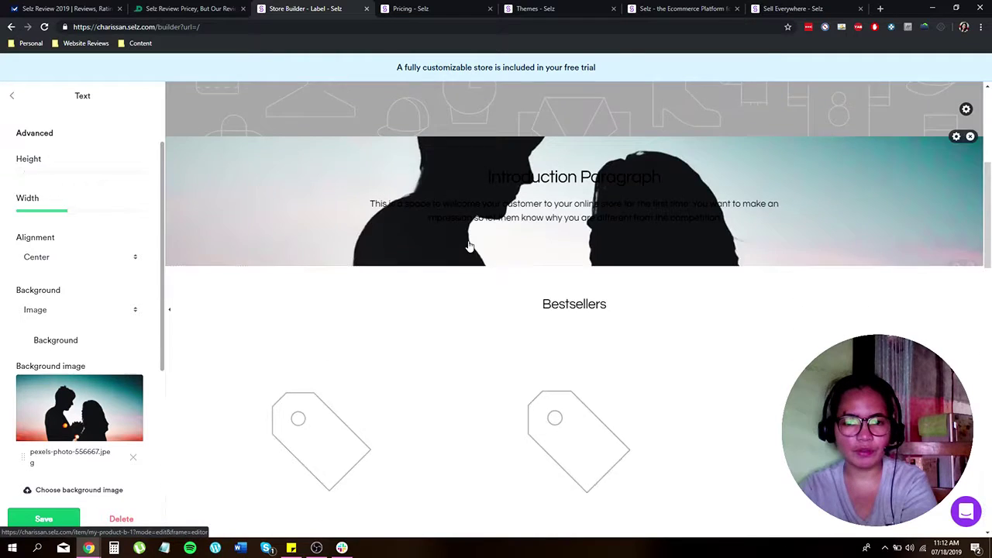
{"action": "scroll", "coordinate": [118, 280], "scroll_direction": "up", "scroll_amount": 2}
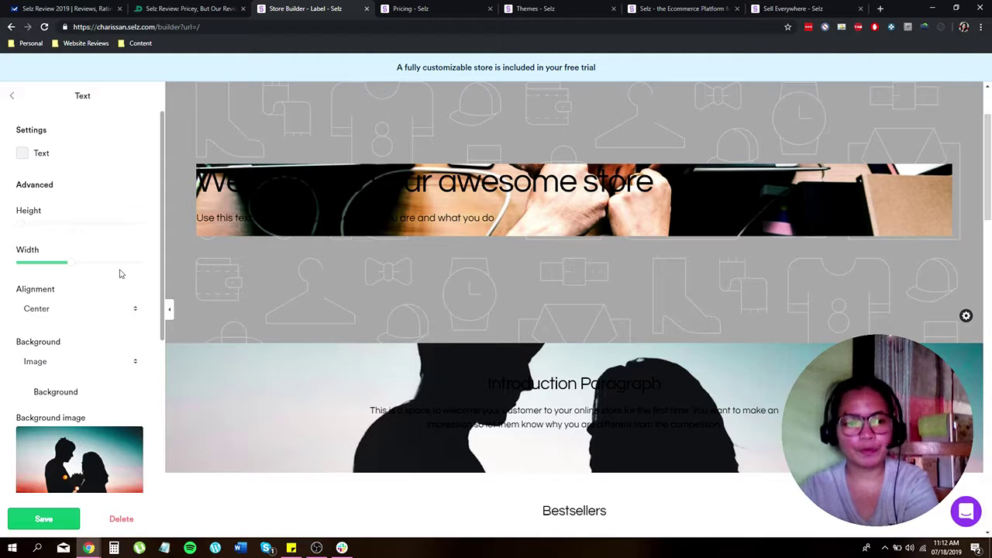
{"action": "scroll", "coordinate": [122, 272], "scroll_direction": "down", "scroll_amount": 4}
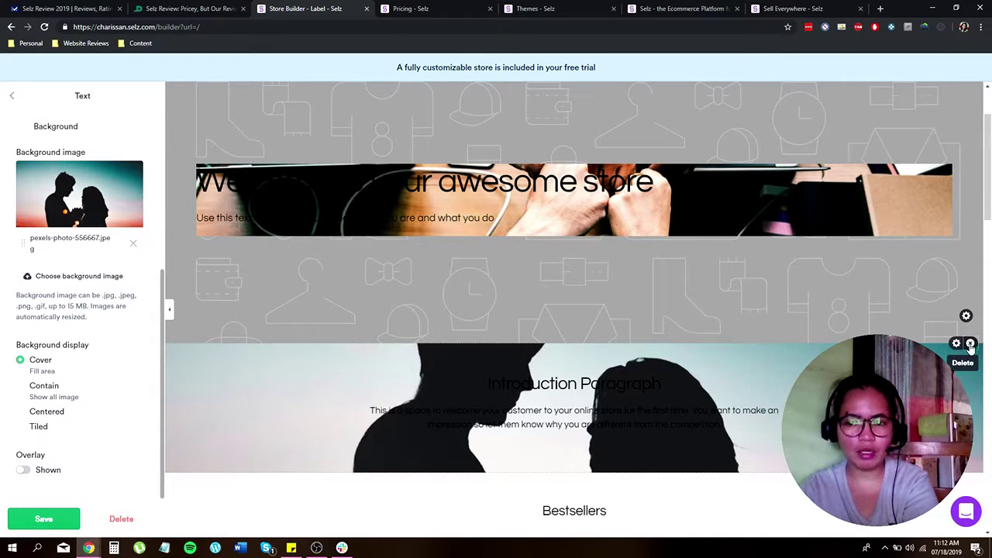
Cancel removing the Introduction Paragraph block, keeping it, and move on to Design settings.
{"action": "left_click", "coordinate": [971, 345]}
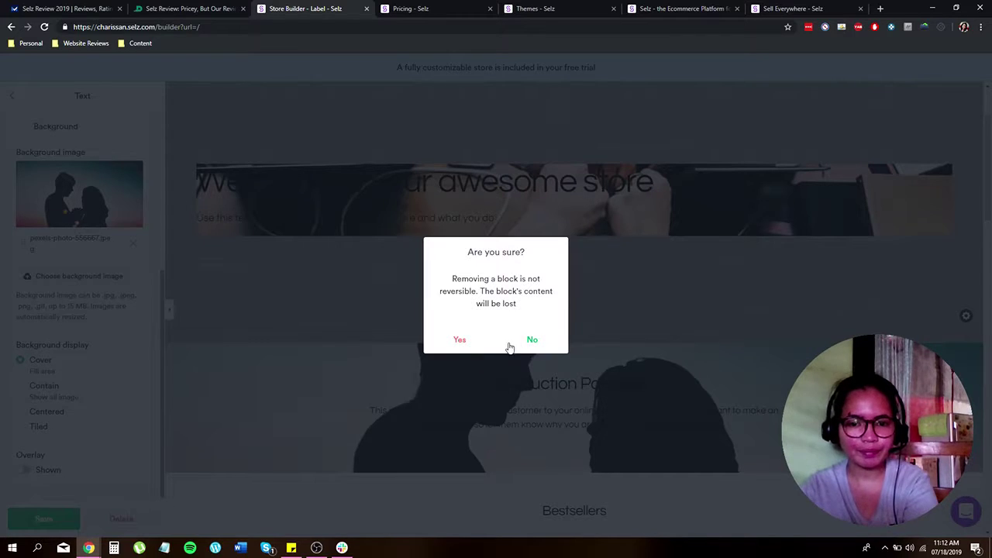
{"action": "left_click", "coordinate": [513, 344]}
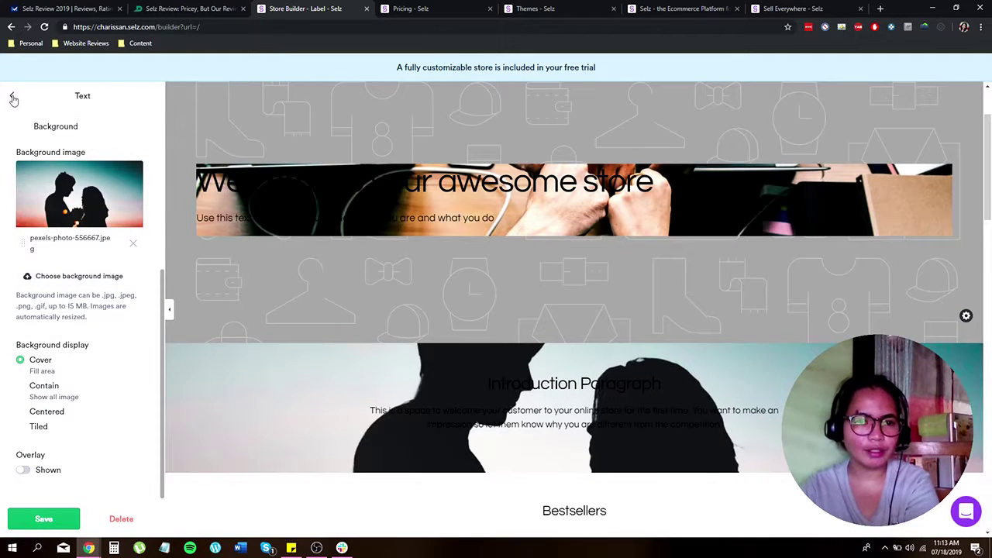
{"action": "left_click", "coordinate": [12, 95]}
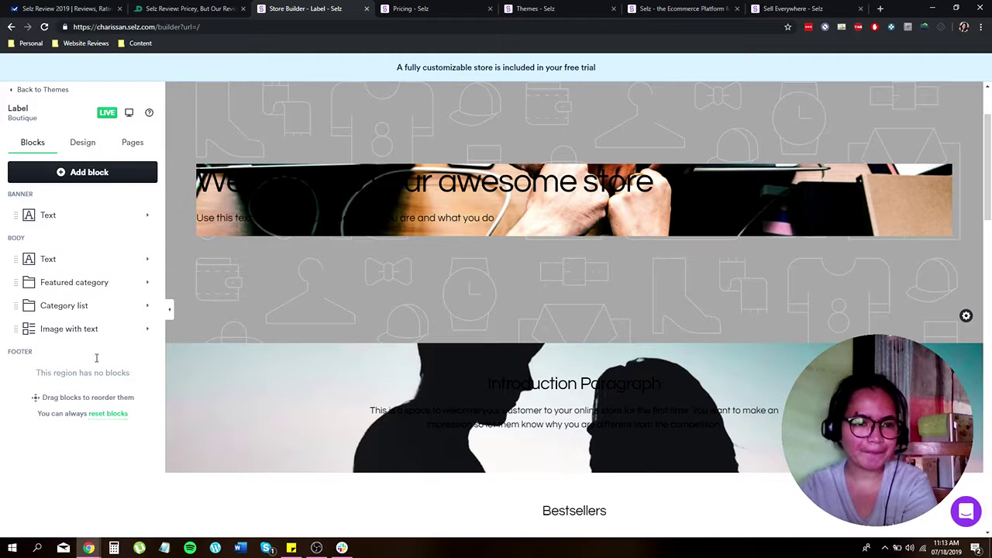
{"action": "left_click", "coordinate": [84, 146]}
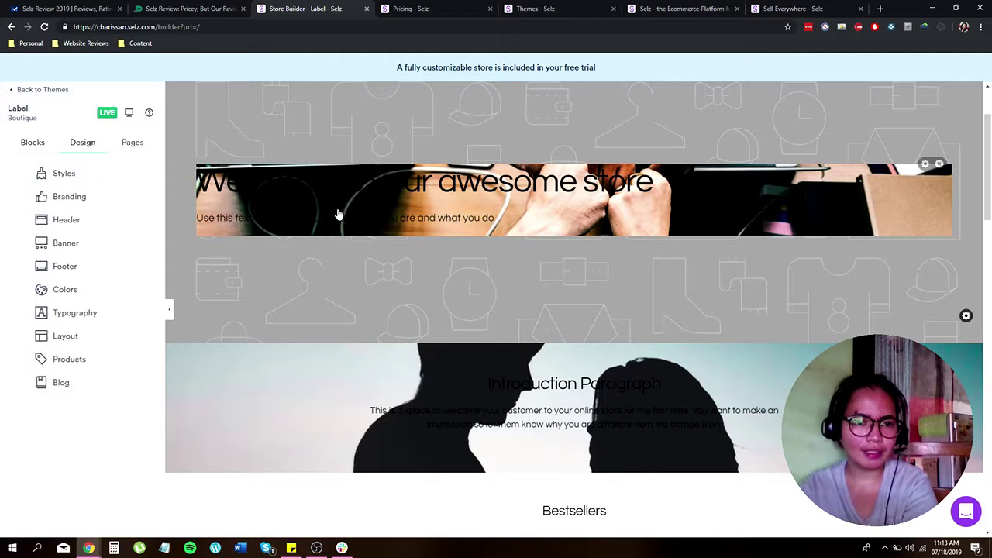
Review the theme styles, then open Branding and cancel the logo upload without choosing a file.
{"action": "left_click", "coordinate": [86, 173]}
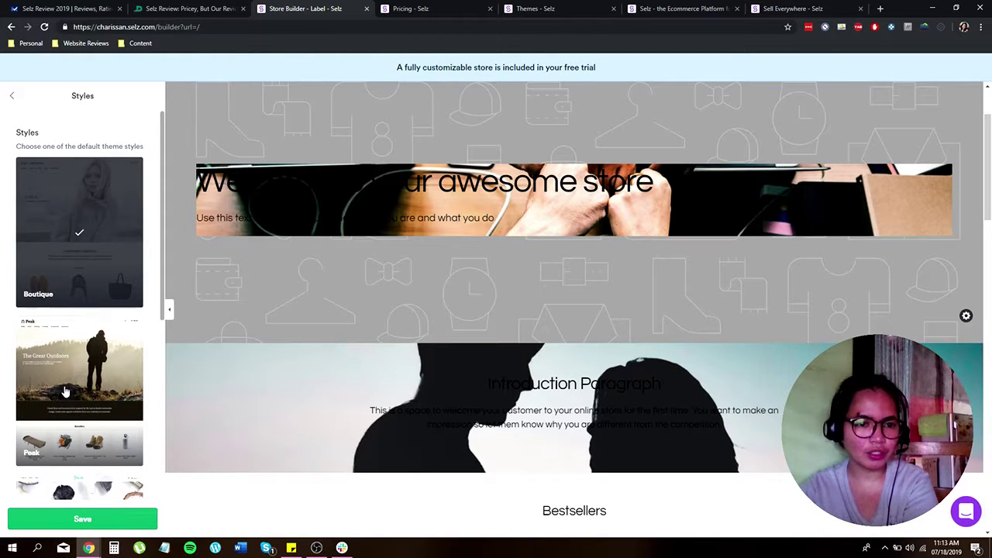
{"action": "left_click", "coordinate": [12, 96]}
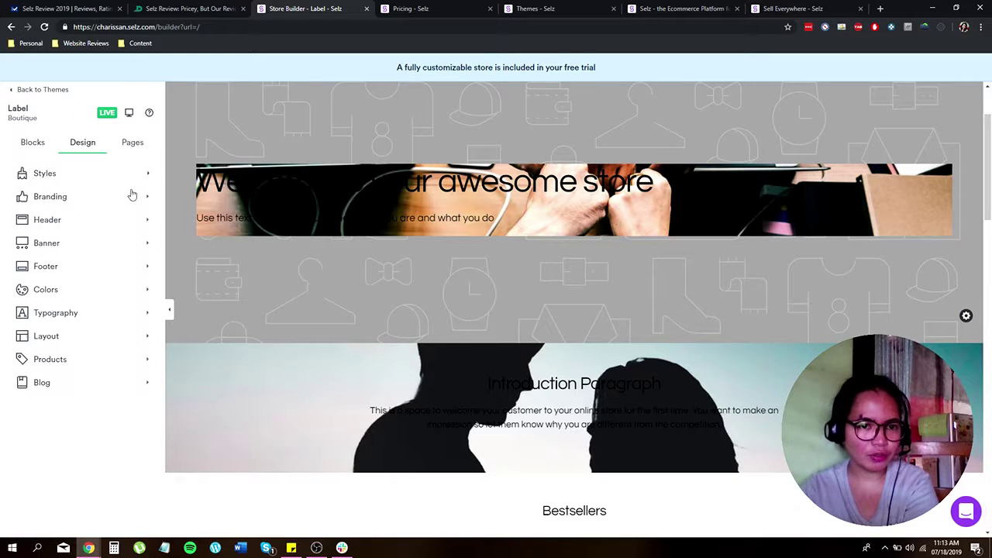
{"action": "left_click", "coordinate": [89, 200]}
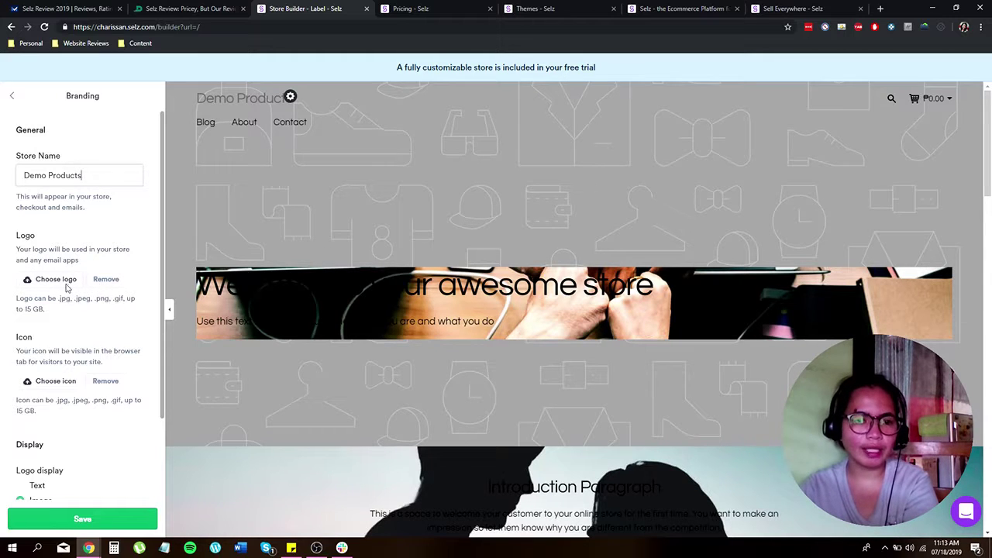
{"action": "left_click", "coordinate": [67, 287]}
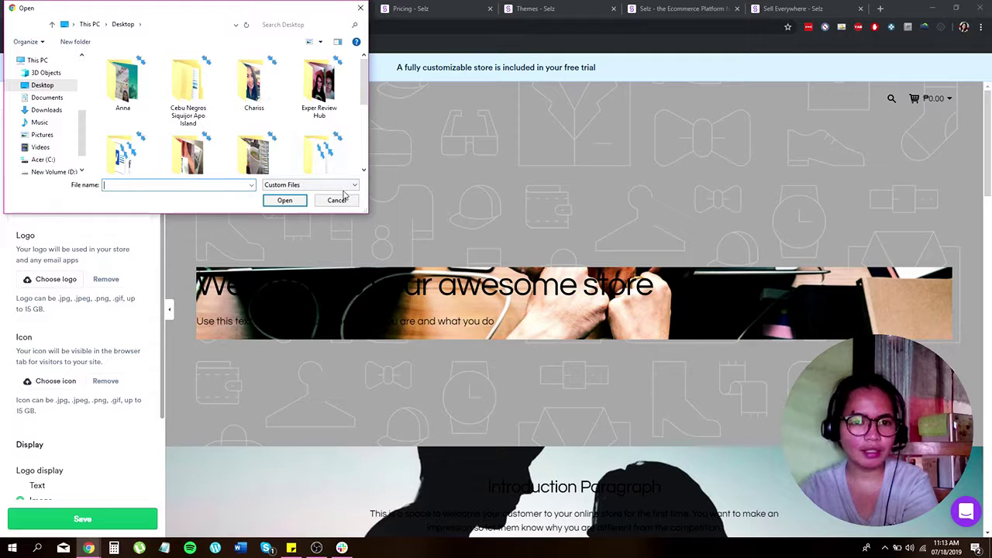
{"action": "left_click", "coordinate": [337, 201]}
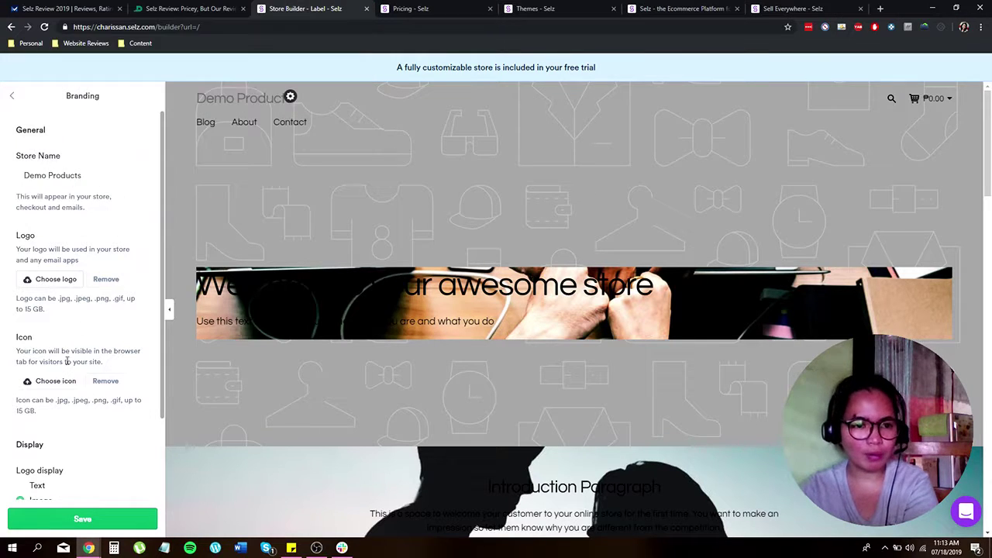
Switch the logo display to Text and back to Image, then return to the design settings list.
{"action": "scroll", "coordinate": [89, 350], "scroll_direction": "down", "scroll_amount": 1}
{"action": "scroll", "coordinate": [88, 351], "scroll_direction": "down", "scroll_amount": 1}
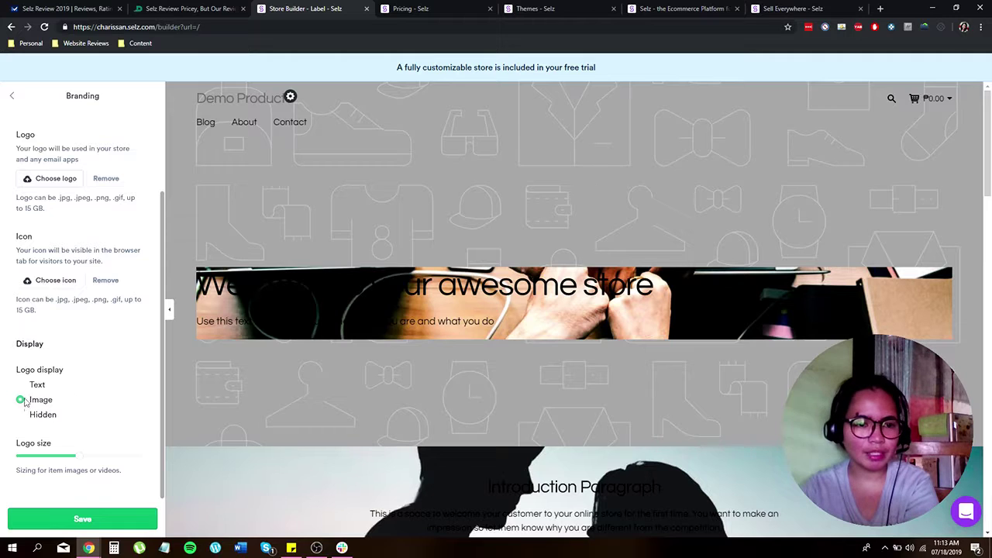
{"action": "scroll", "coordinate": [23, 402], "scroll_direction": "up", "scroll_amount": 2}
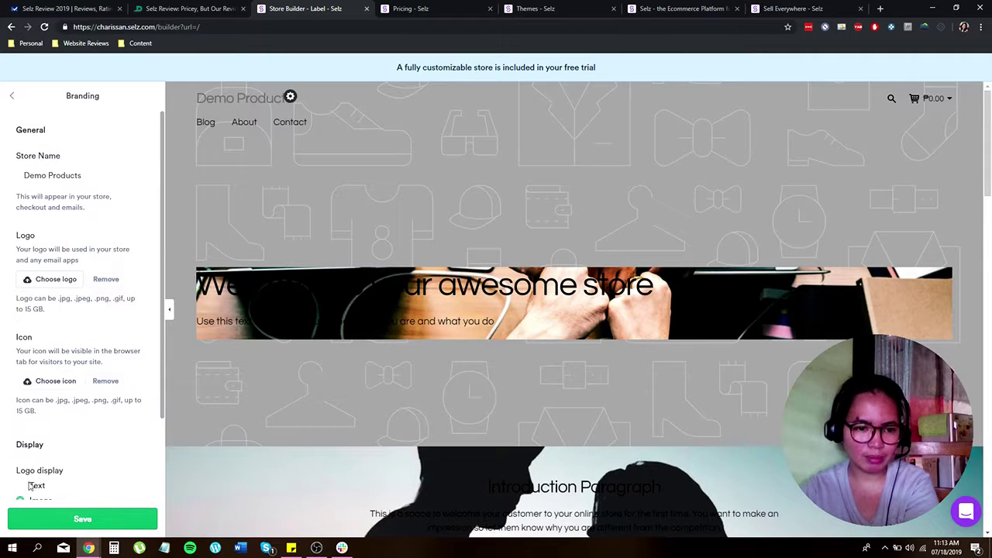
{"action": "left_click", "coordinate": [25, 487]}
{"action": "scroll", "coordinate": [37, 480], "scroll_direction": "down", "scroll_amount": 2}
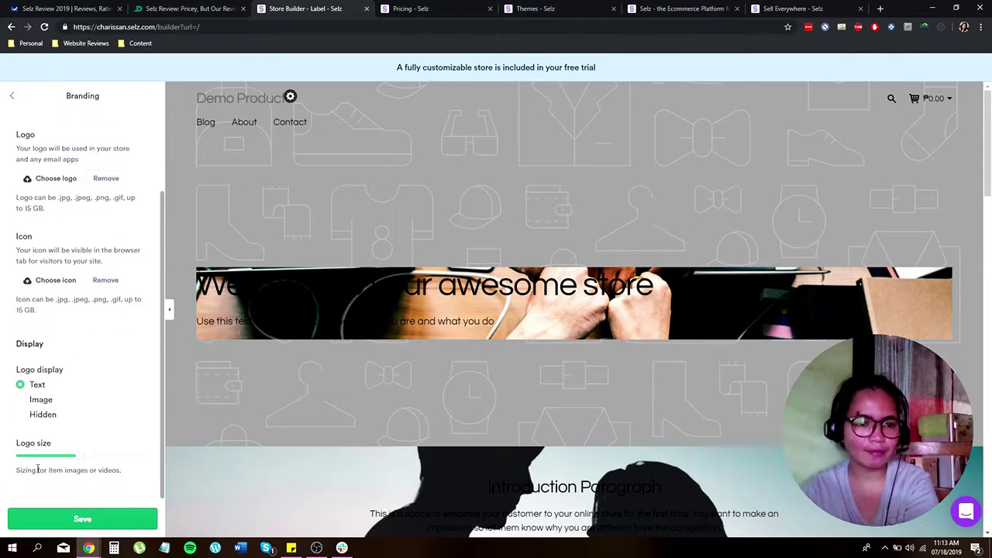
{"action": "left_click", "coordinate": [21, 400]}
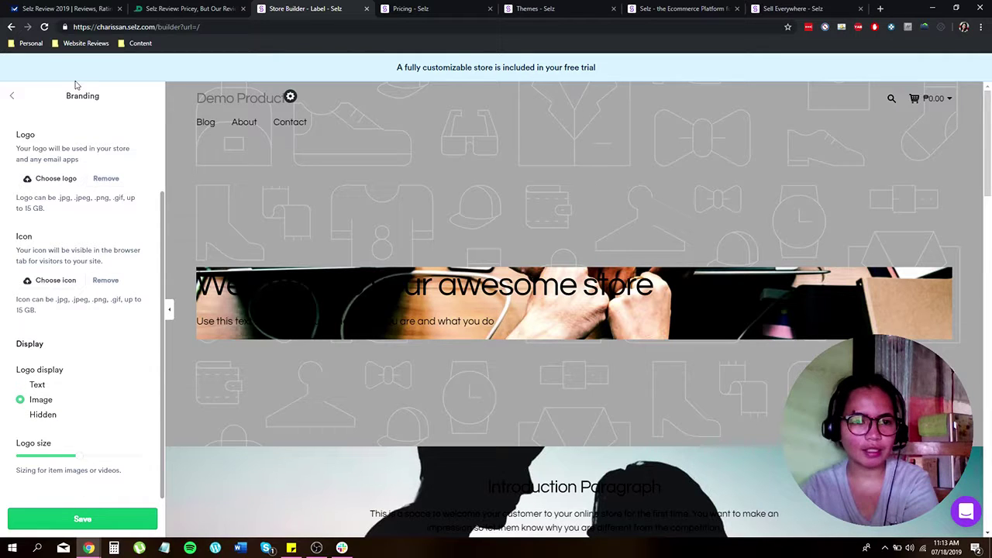
{"action": "scroll", "coordinate": [76, 90], "scroll_direction": "up", "scroll_amount": 3}
{"action": "left_click", "coordinate": [12, 95]}
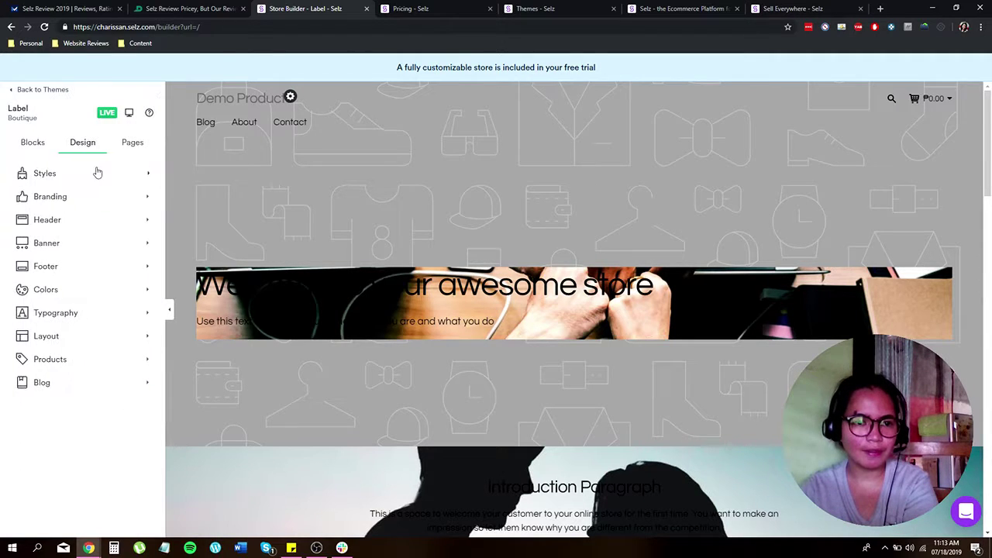
Keep Search and Categories off the main menu, leaving Blog, About and Contact, then exit to Themes.
{"action": "left_click", "coordinate": [132, 143]}
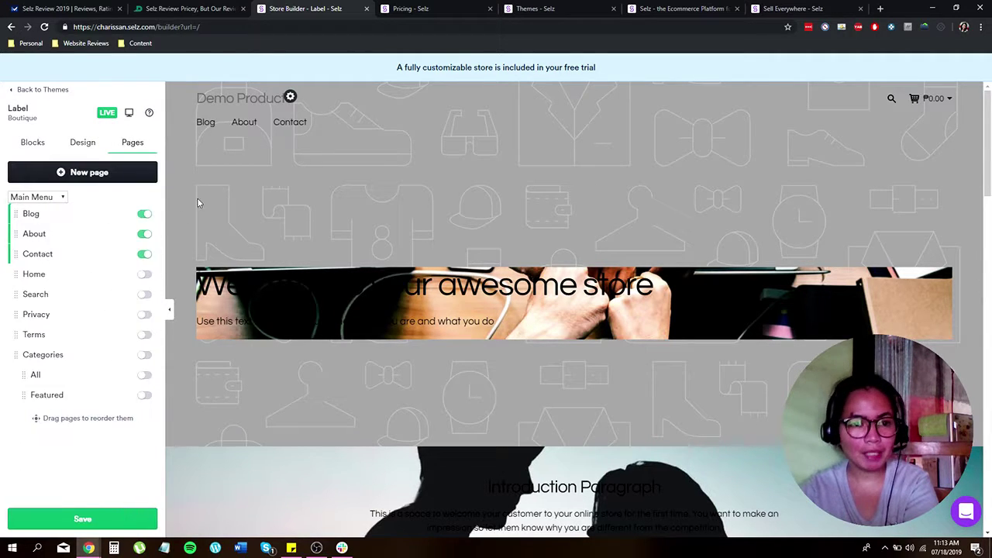
{"action": "left_click", "coordinate": [143, 297]}
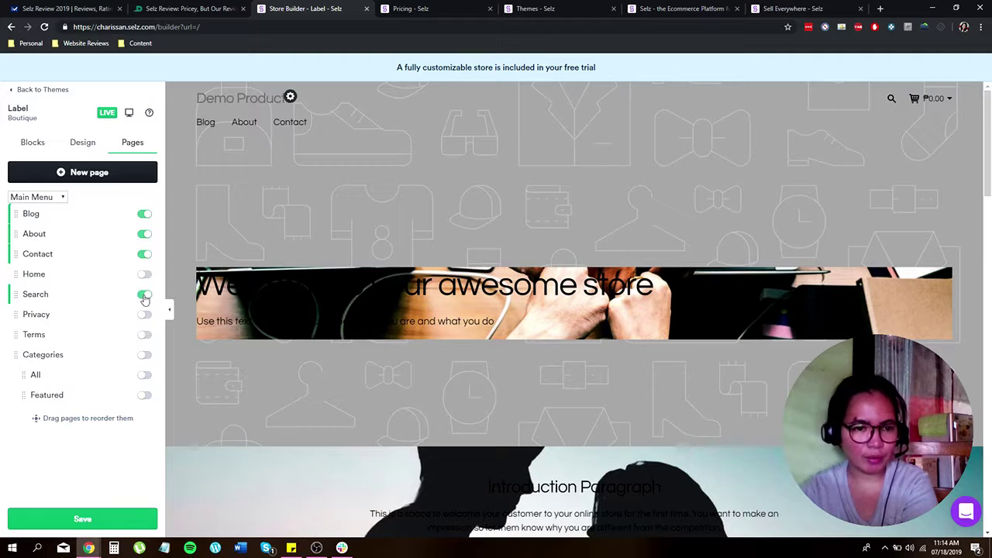
{"action": "left_click", "coordinate": [144, 297]}
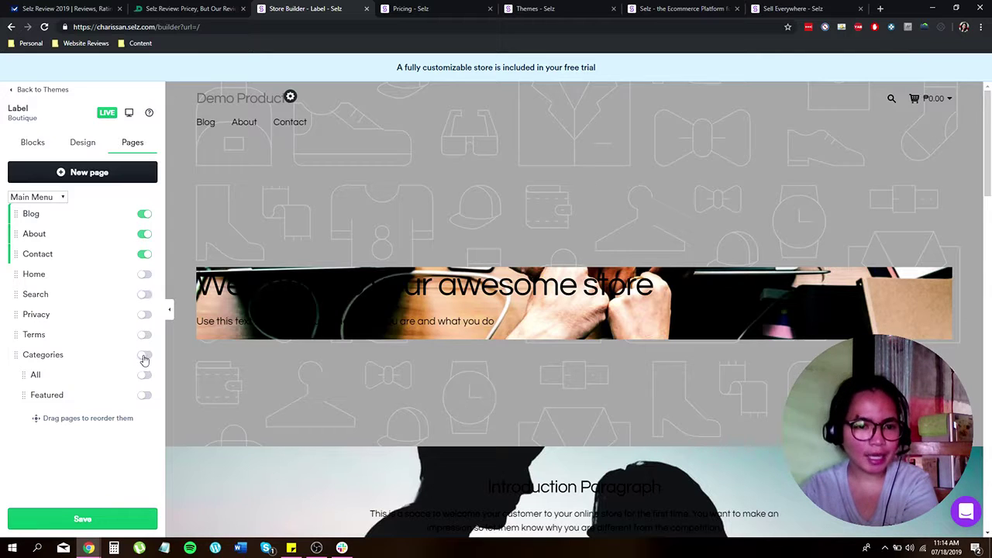
{"action": "left_click", "coordinate": [146, 357]}
{"action": "left_click", "coordinate": [145, 358]}
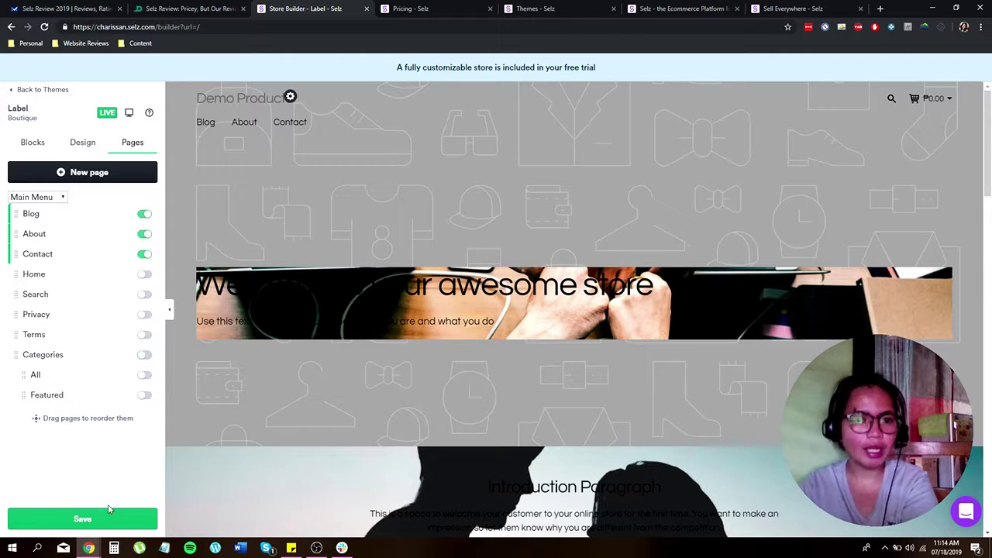
{"action": "left_click", "coordinate": [15, 90]}
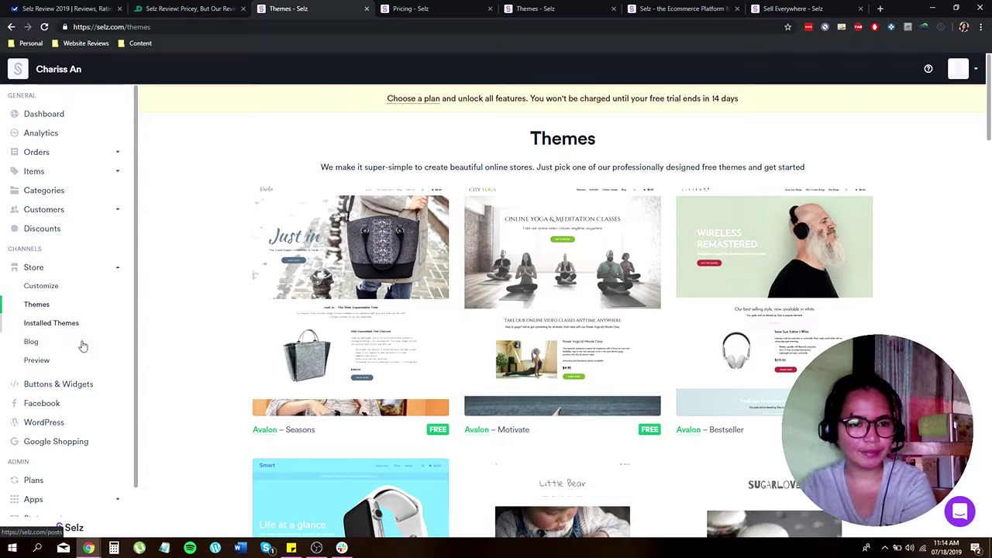
Check Buttons & Widgets, dismiss the needs-a-product notice, and go to the blog's new post page.
{"action": "scroll", "coordinate": [70, 357], "scroll_direction": "down", "scroll_amount": 1}
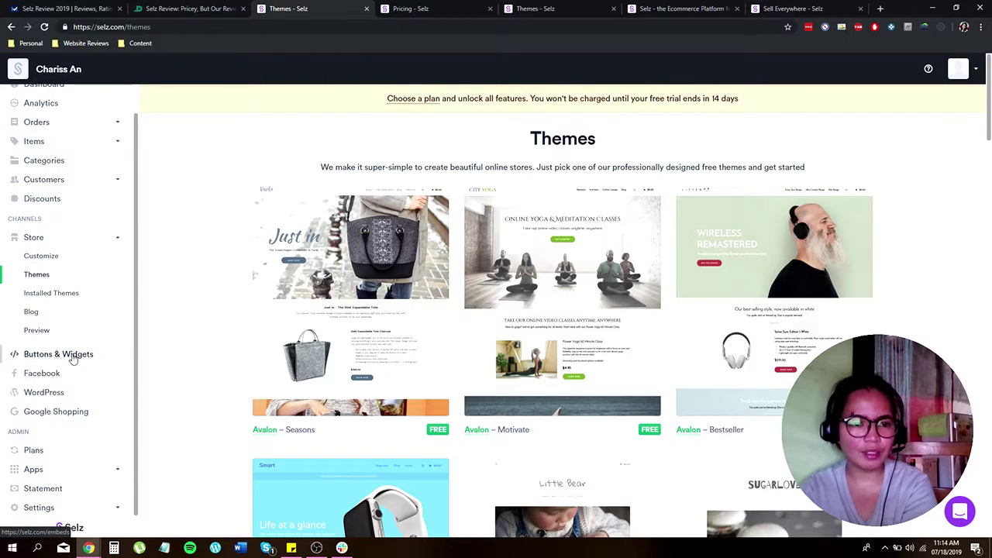
{"action": "left_click", "coordinate": [77, 355]}
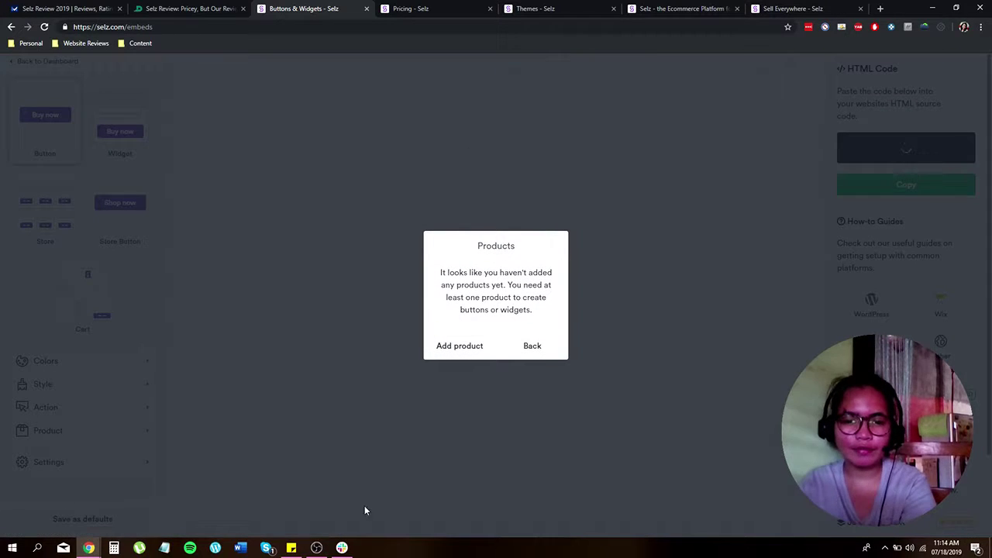
{"action": "left_click", "coordinate": [525, 346]}
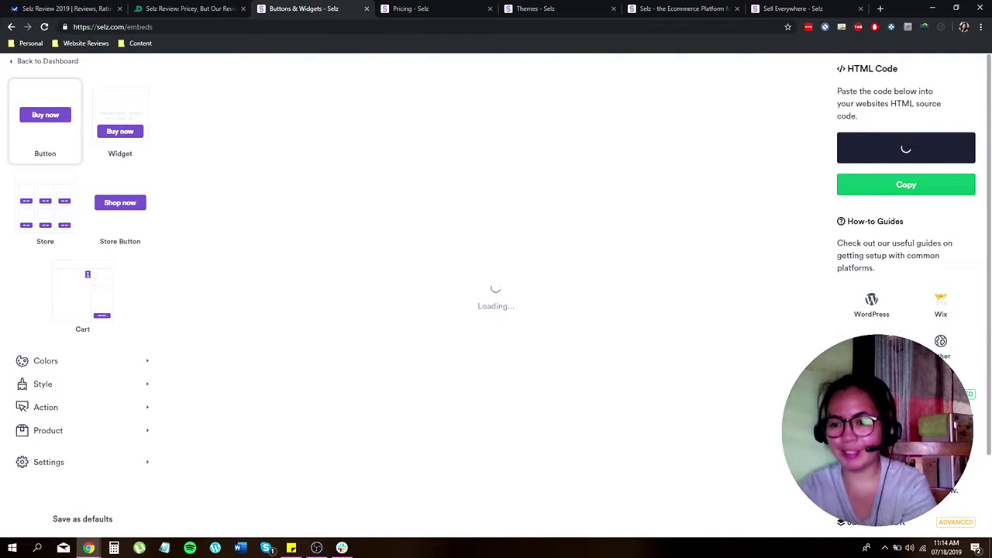
{"action": "key", "text": "alt+Left"}
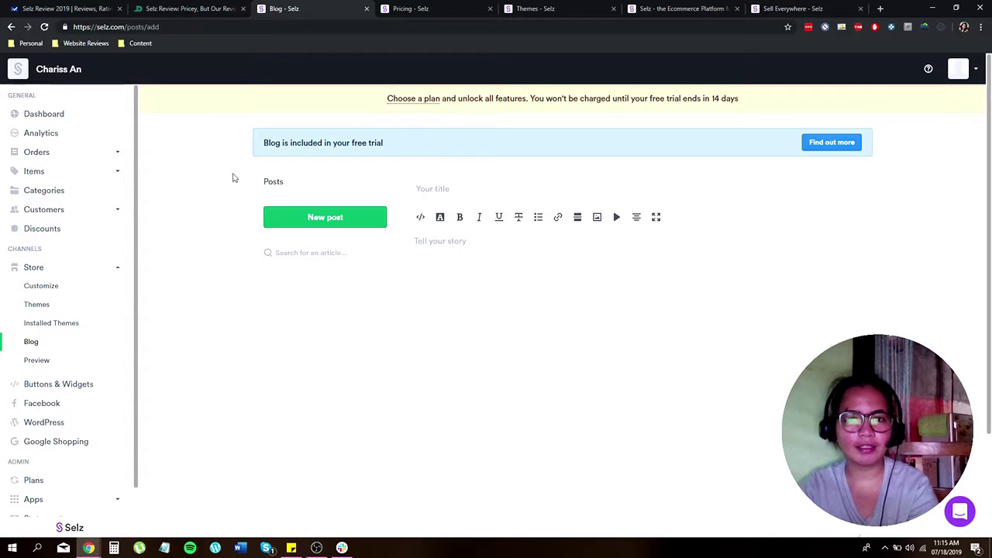
{"action": "scroll", "coordinate": [62, 496], "scroll_direction": "down", "scroll_amount": 1}
{"action": "scroll", "coordinate": [85, 490], "scroll_direction": "down", "scroll_amount": 2}
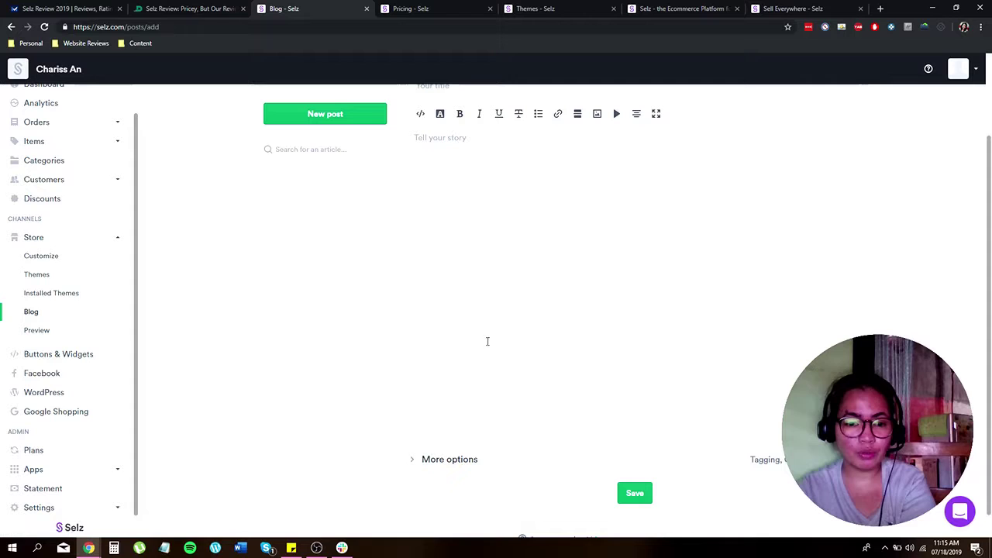
{"action": "left_click", "coordinate": [547, 9]}
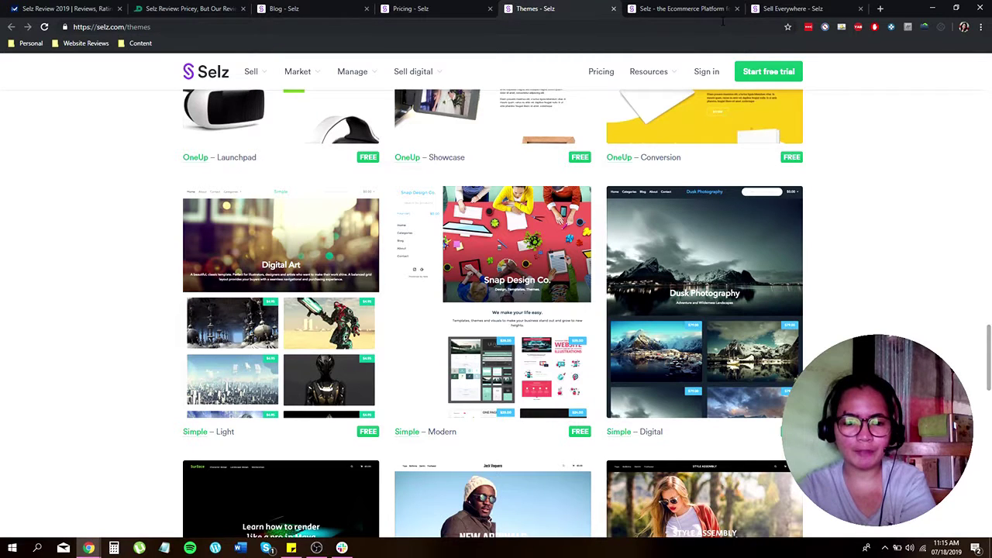
Browse the Selz homepage and Sell Everywhere features, then compare pricing plans' support and fees.
{"action": "left_click", "coordinate": [696, 8]}
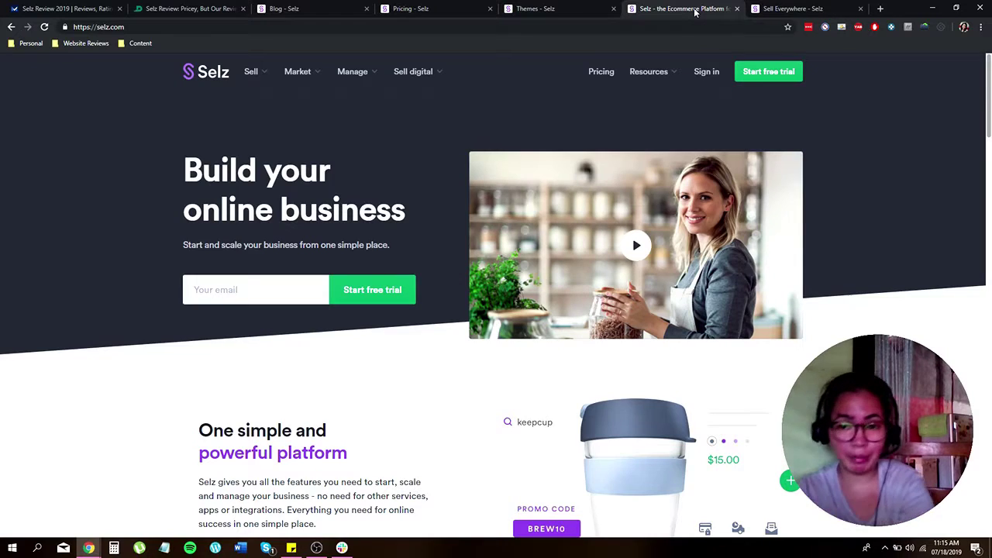
{"action": "left_click", "coordinate": [813, 9]}
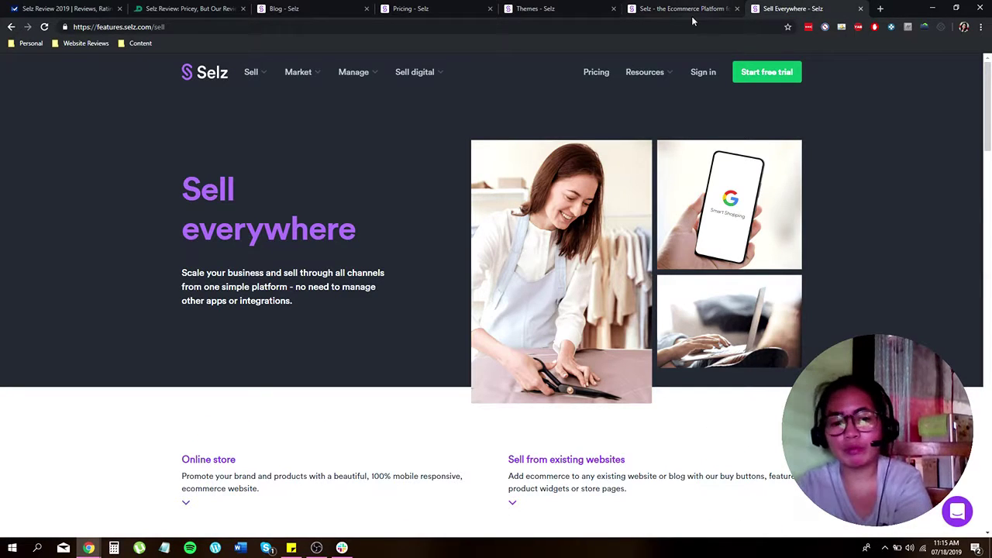
{"action": "left_click", "coordinate": [437, 11]}
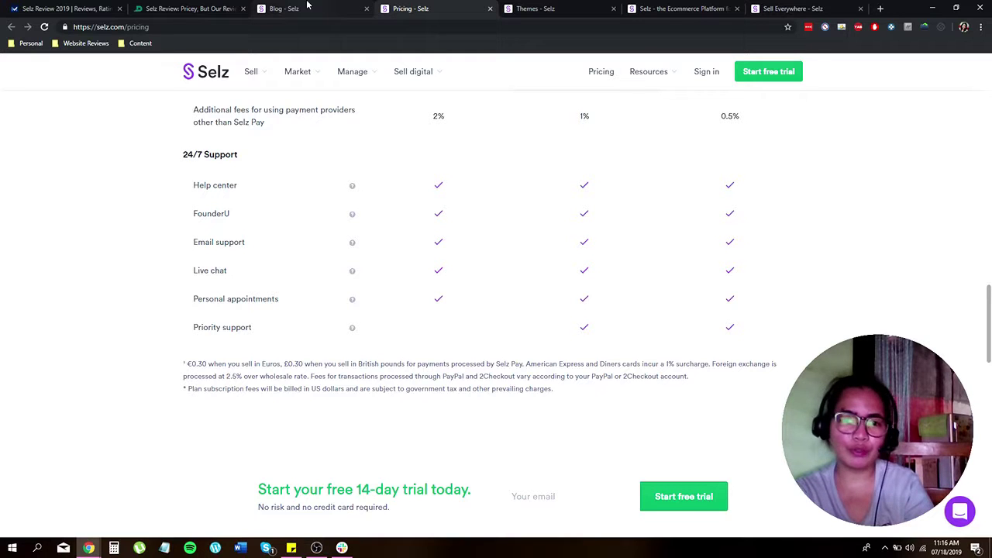
Return to the Themes page listing the OneUp and Simple – Light, Modern and Digital templates.
{"action": "left_click", "coordinate": [535, 9]}
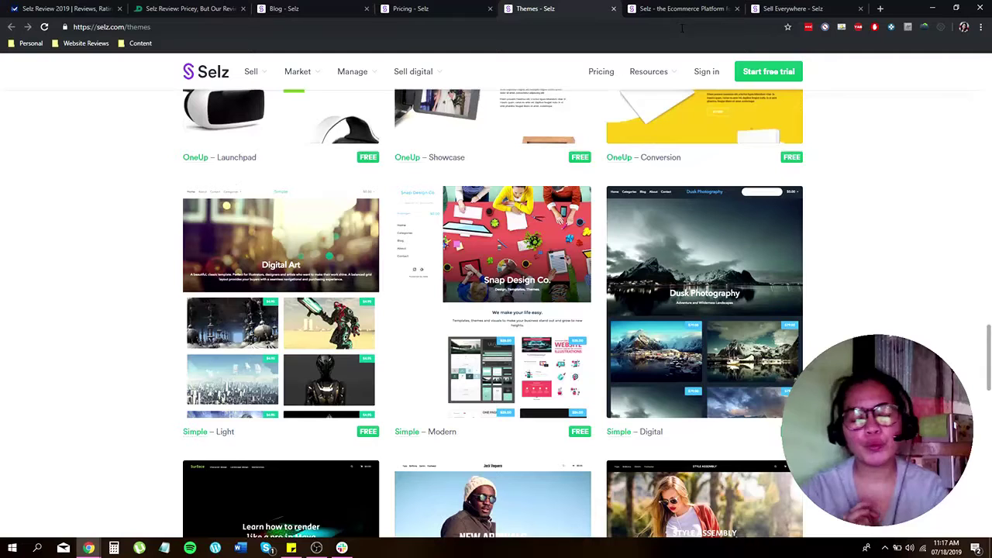